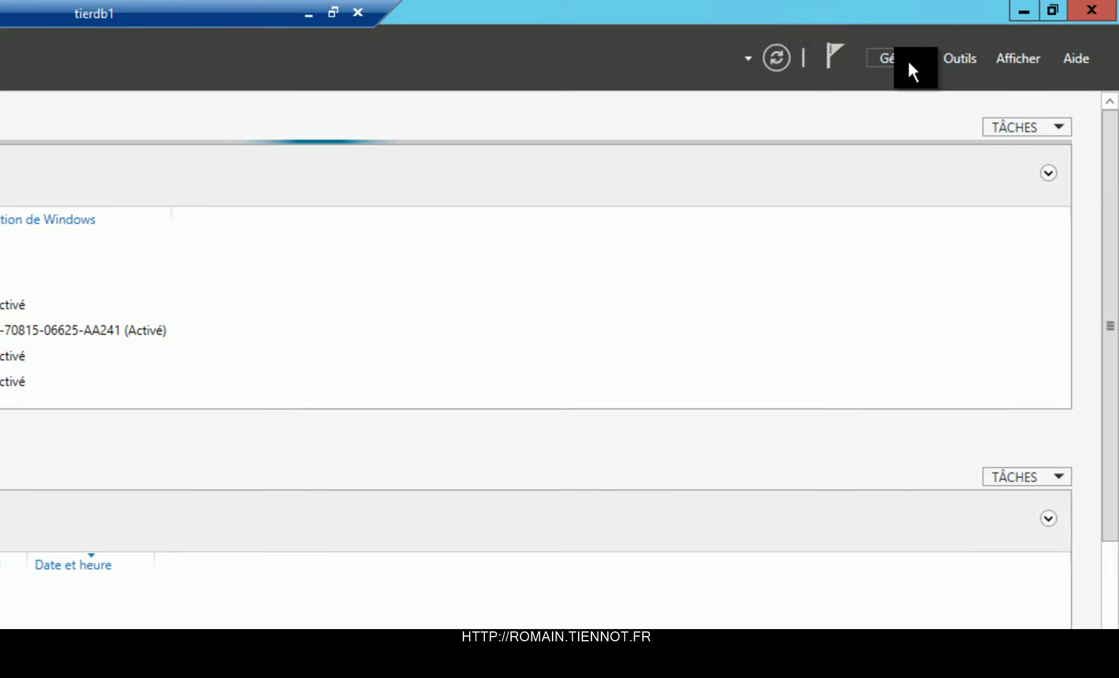
- Start the Add Roles and Features wizard as a Remote Desktop Services installation
click(898, 85)
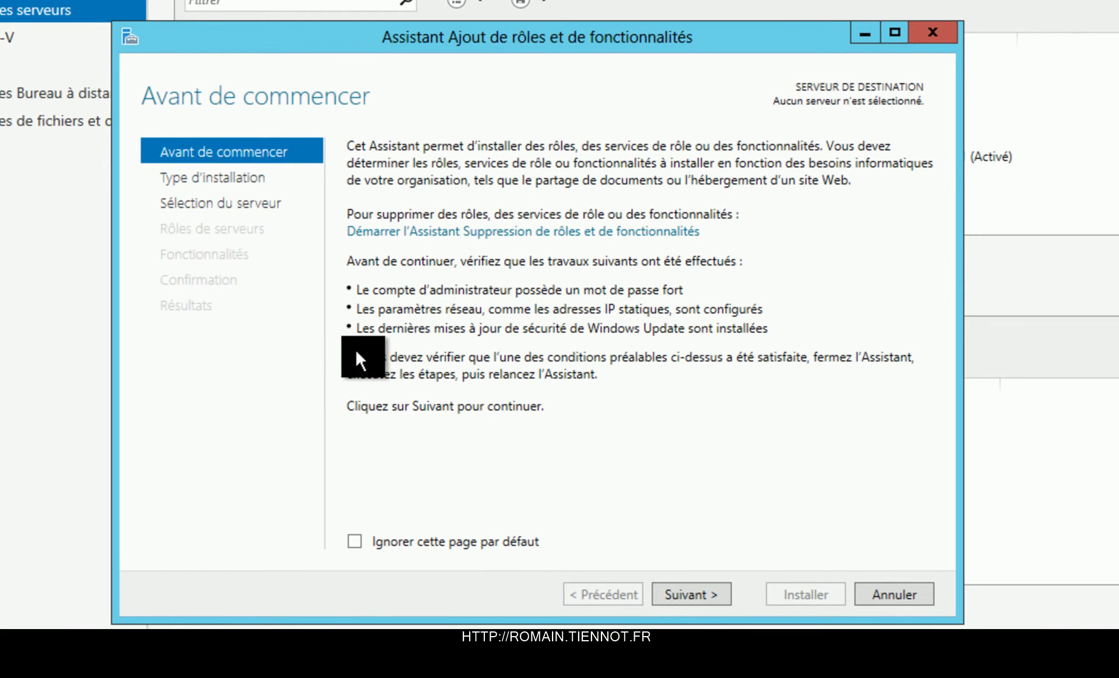
click(680, 594)
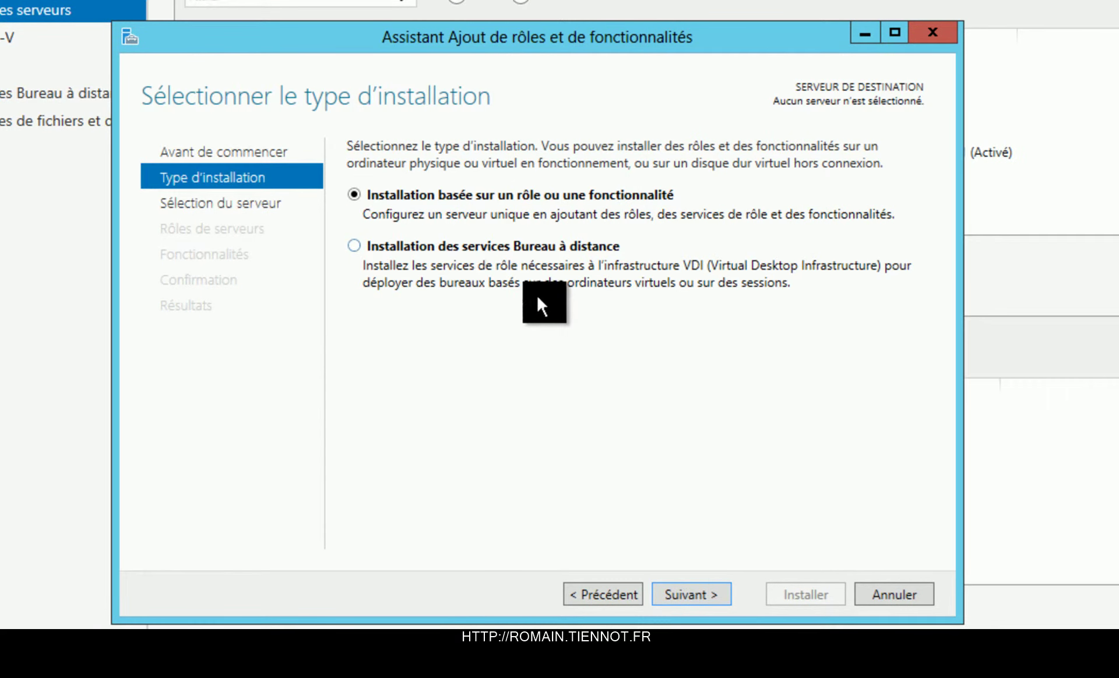
click(569, 289)
- Choose a standard deployment and keep TIERDB1 as the connection broker
click(699, 599)
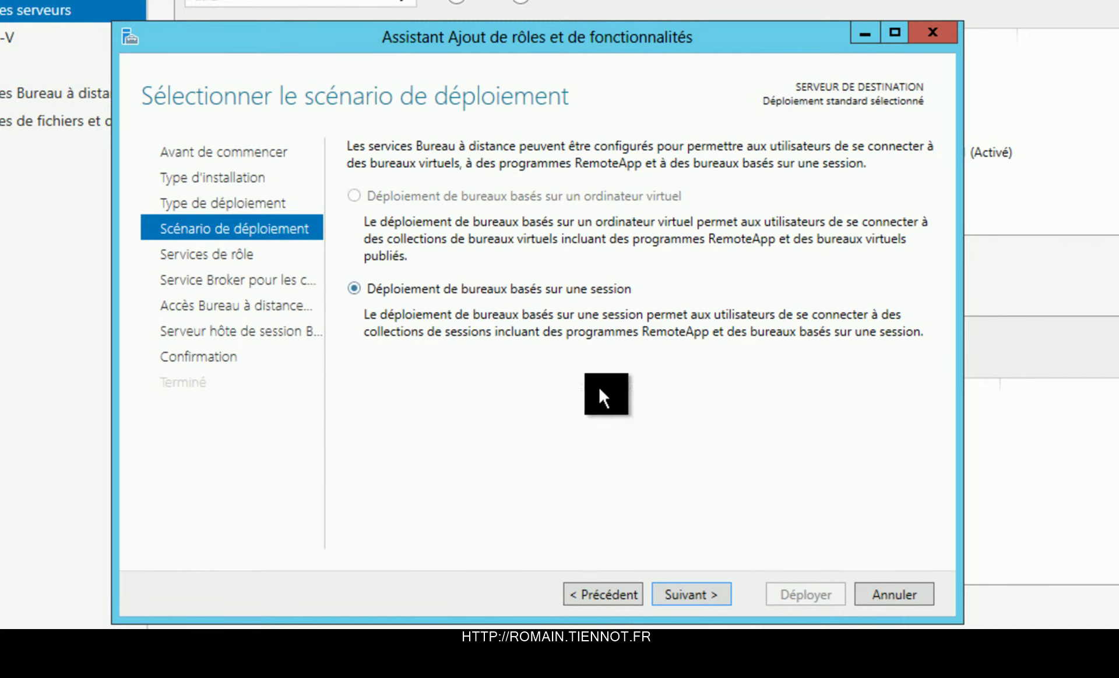
click(687, 599)
click(687, 597)
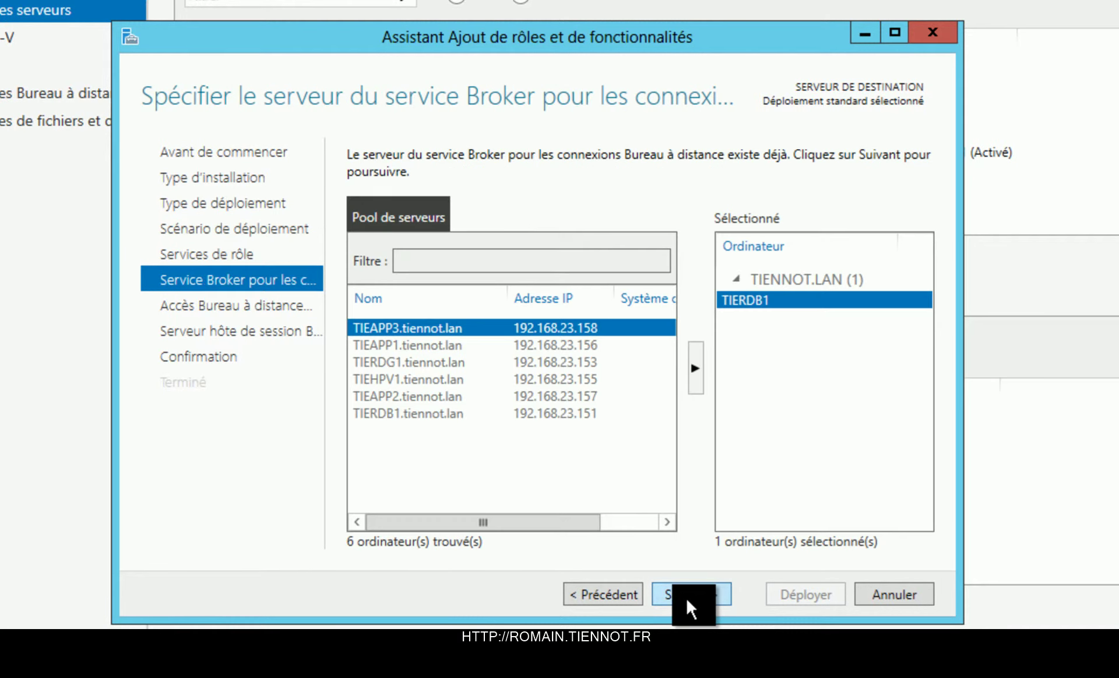
click(684, 596)
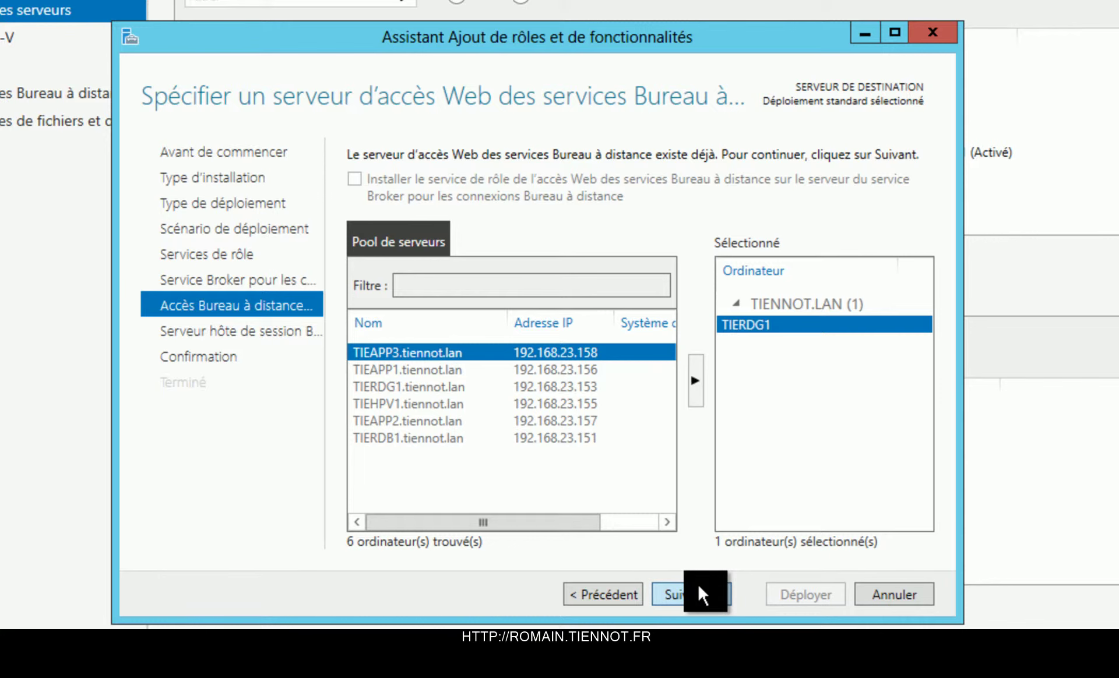
- Keep TIERDG1 for web access, add TIEAPP1–TIEAPP3 as session hosts, and deploy
click(698, 582)
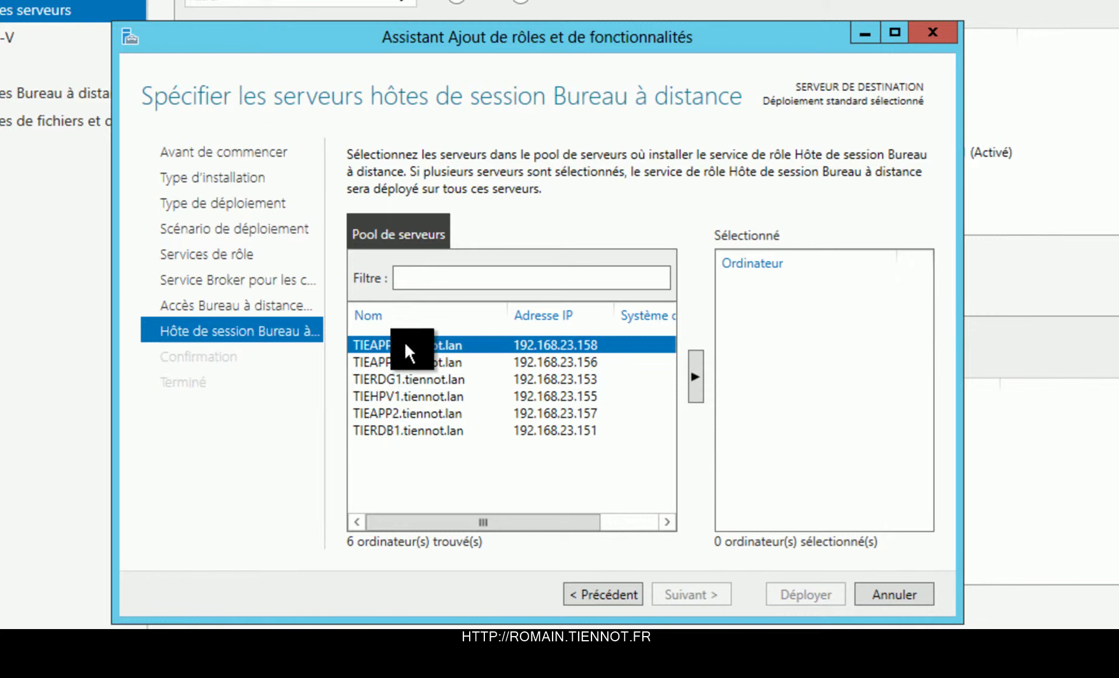
click(454, 318)
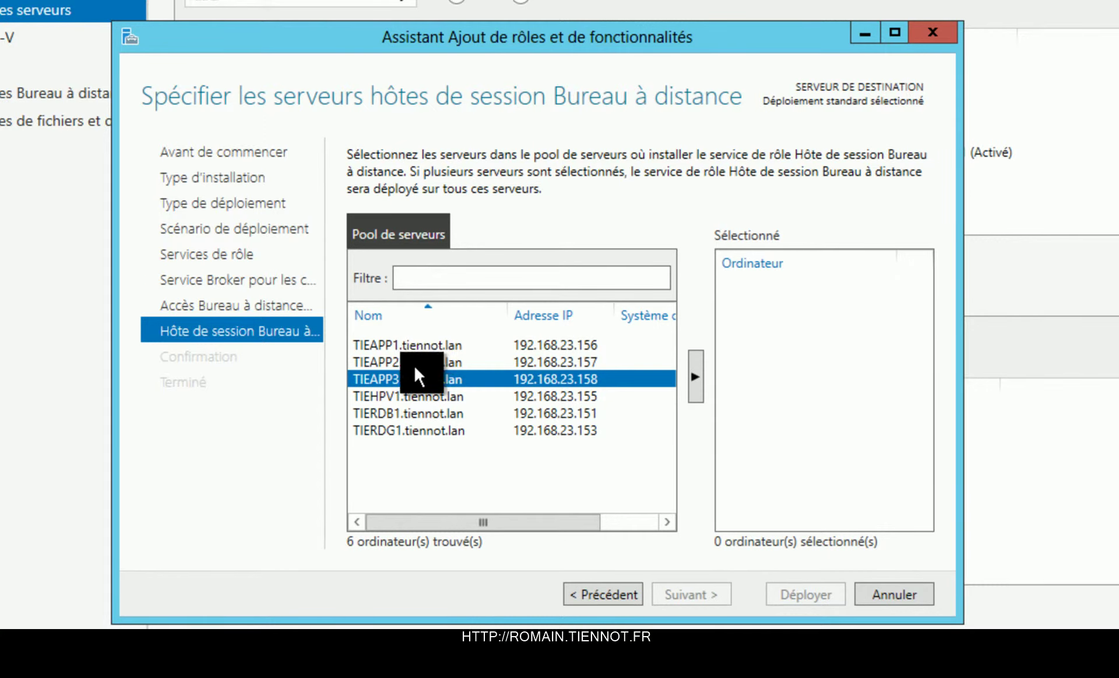
click(403, 348)
shift+click(440, 380)
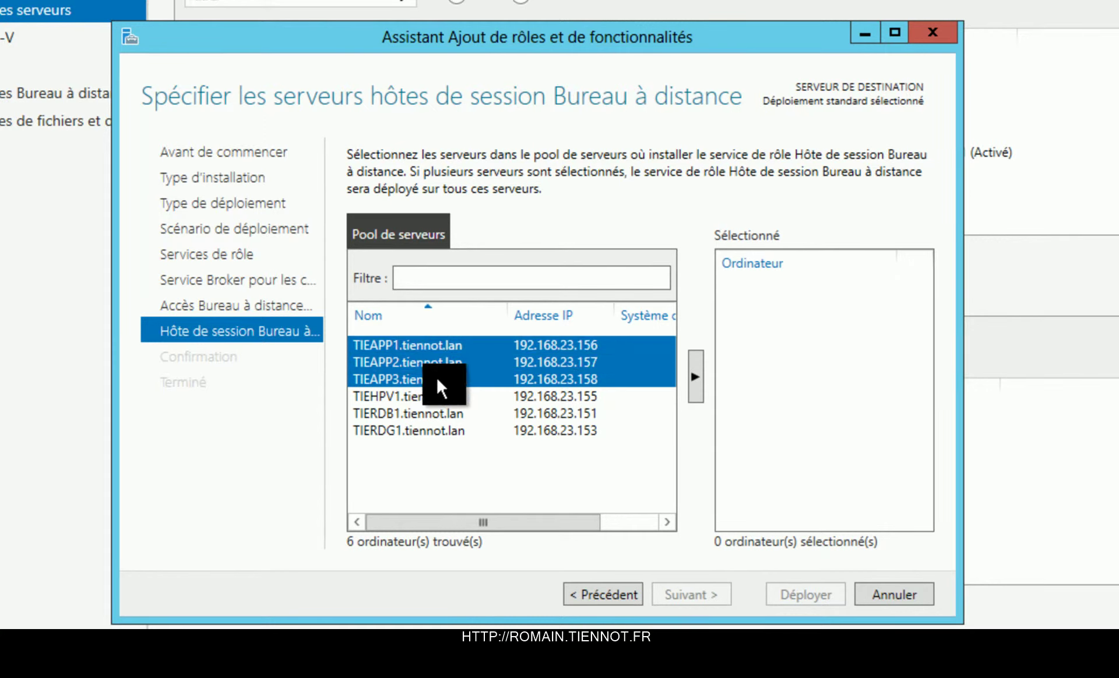
click(694, 374)
click(687, 597)
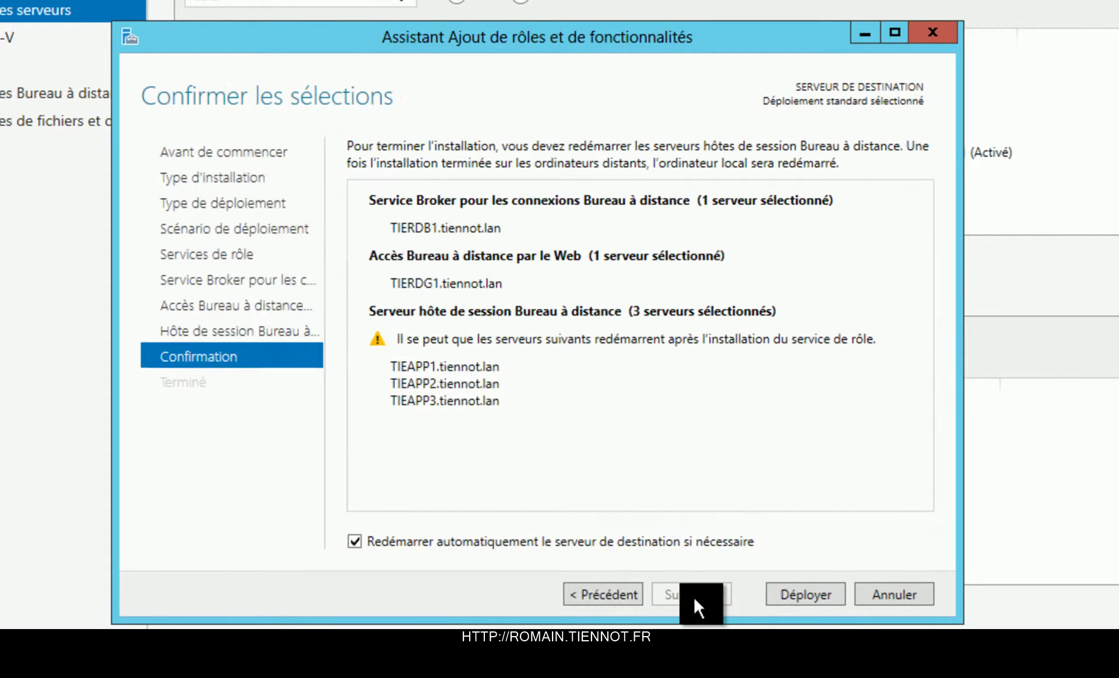
click(787, 596)
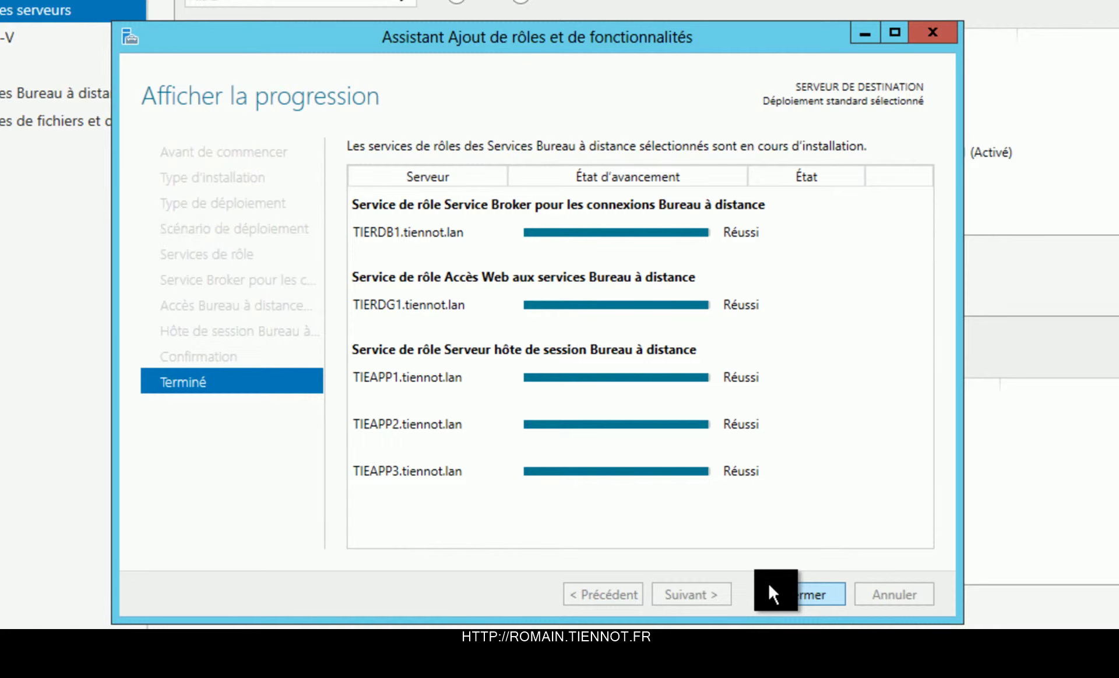
- Close the deployment wizard once every server shows Réussi
click(771, 590)
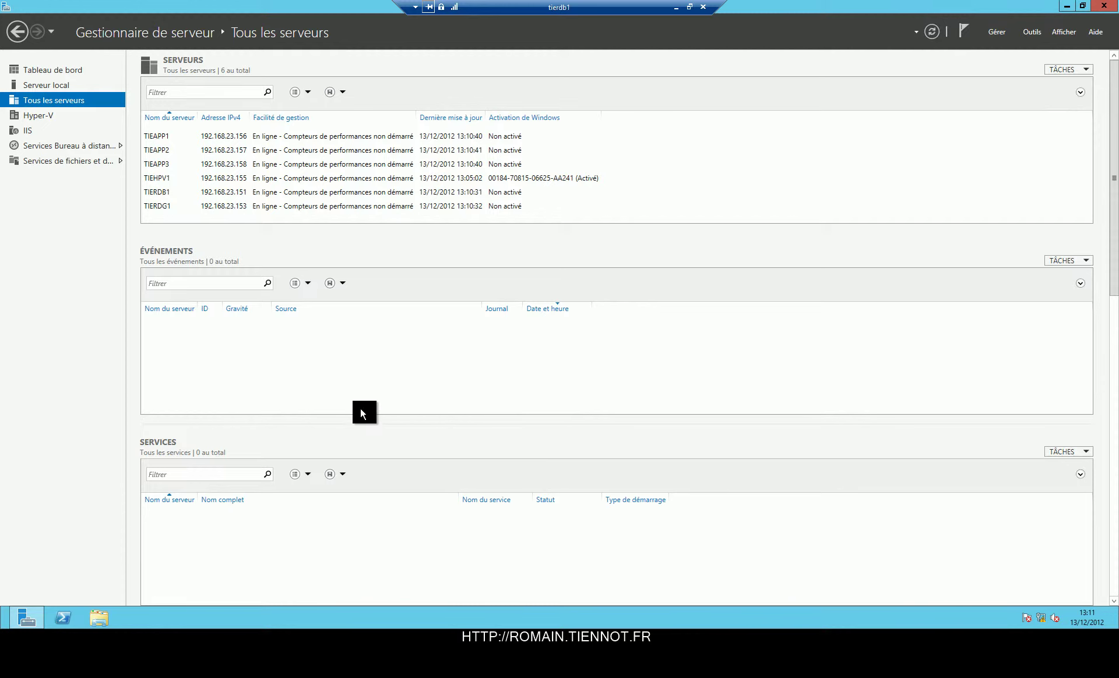
- Open the Remote Desktop Services overview and start a new session collection from Serveur hôte de session
click(58, 147)
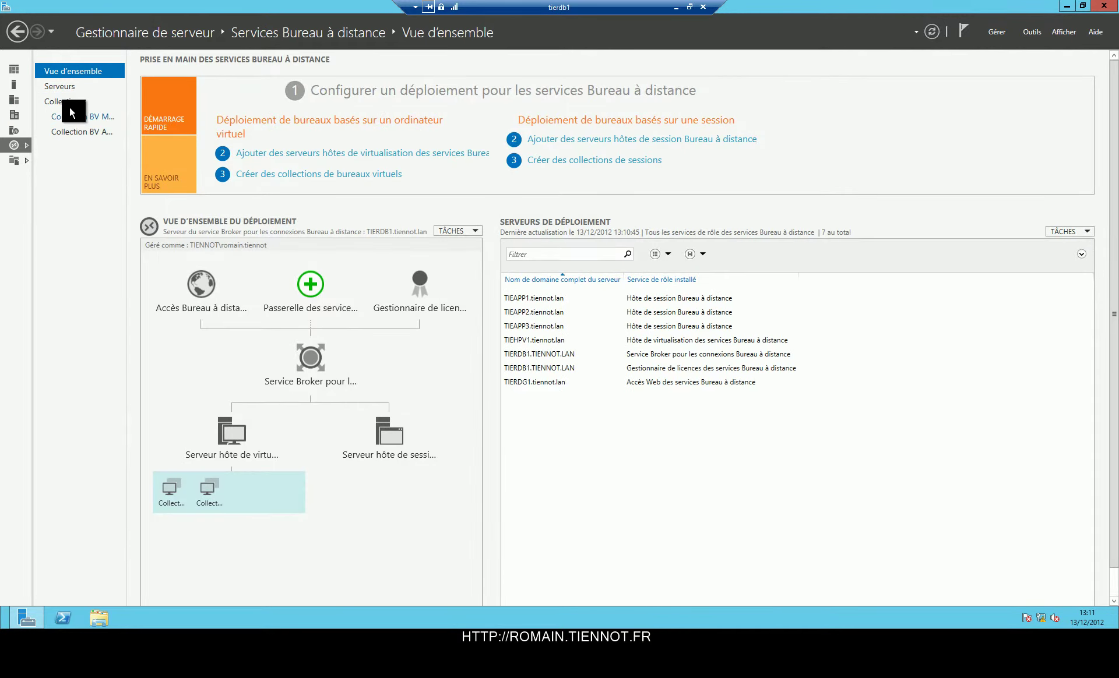
click(68, 107)
click(65, 72)
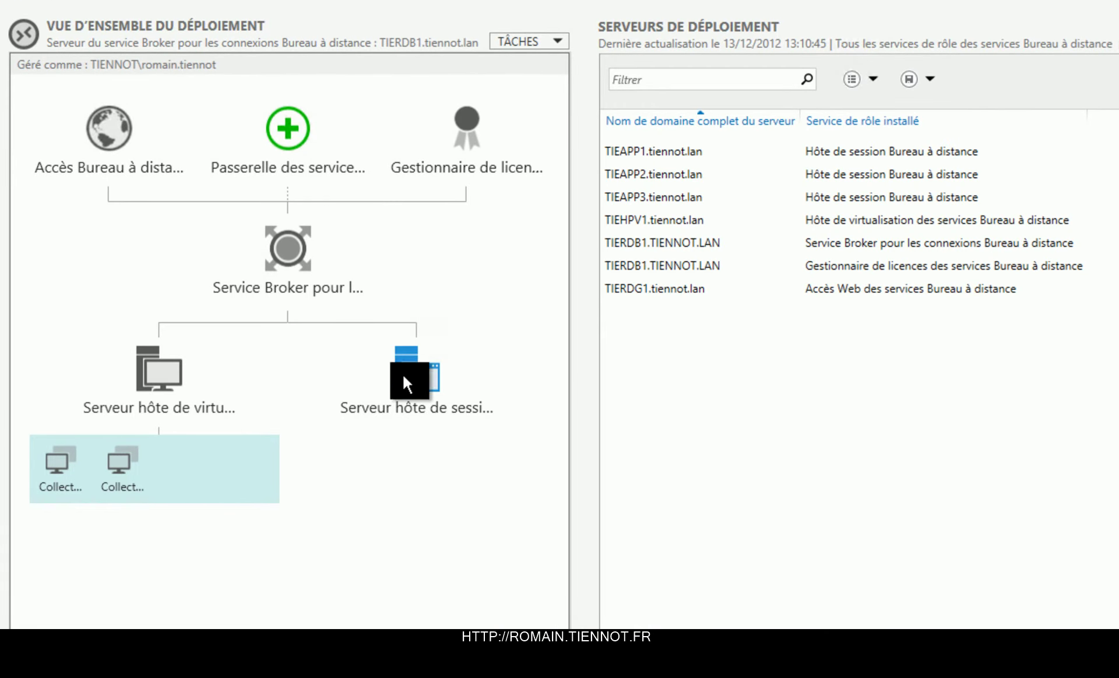
click(656, 153)
click(702, 198)
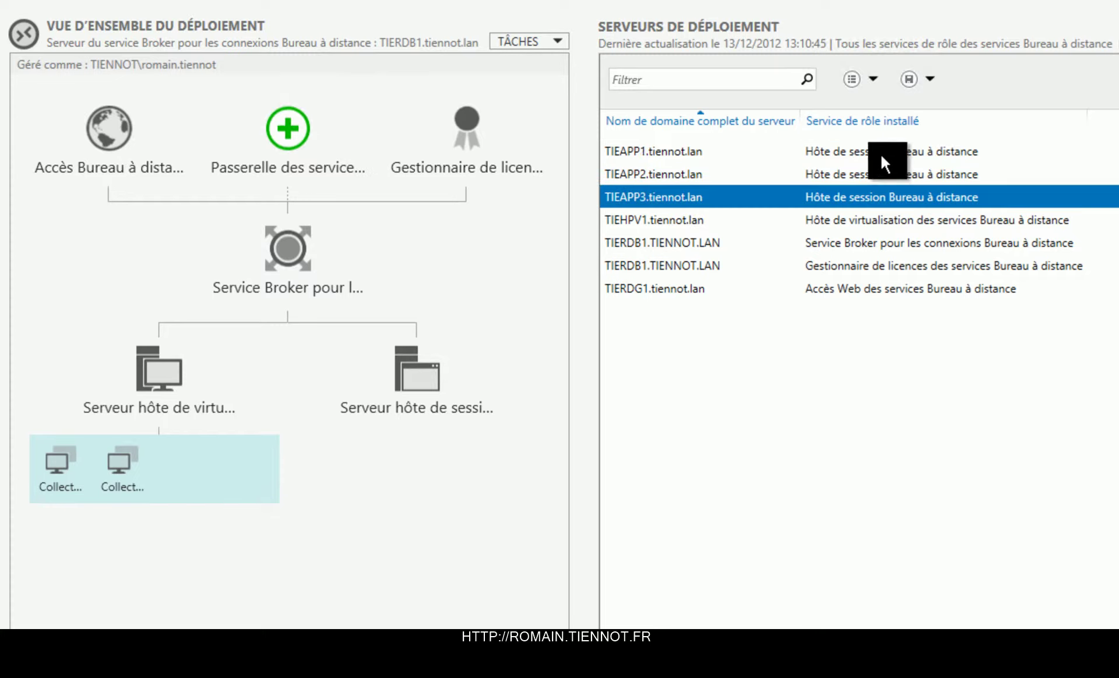
right_click(425, 389)
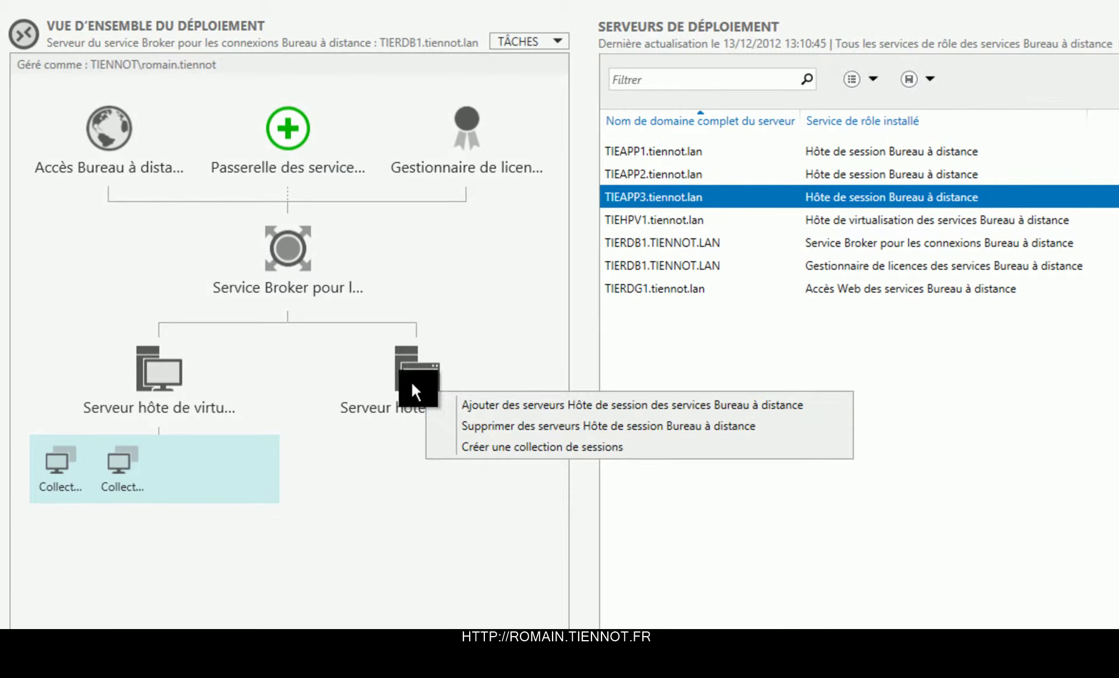
click(492, 446)
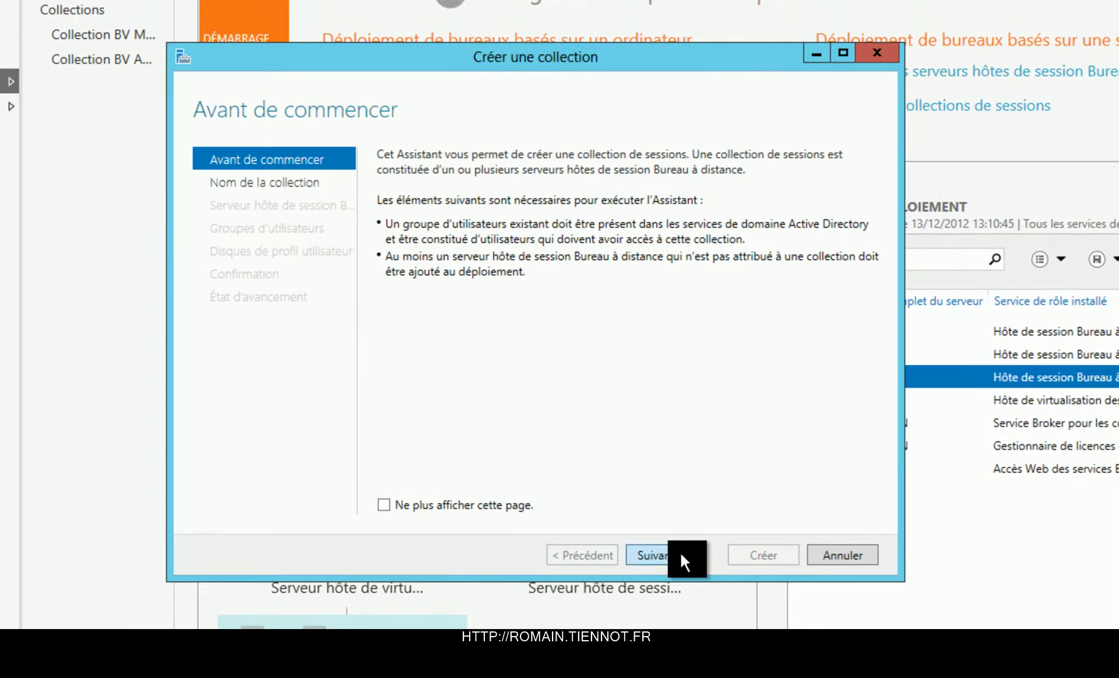
- Name the collection 'Application Virtuelle Google' and add TIEAPP1–TIEAPP3 as its hosts
click(681, 554)
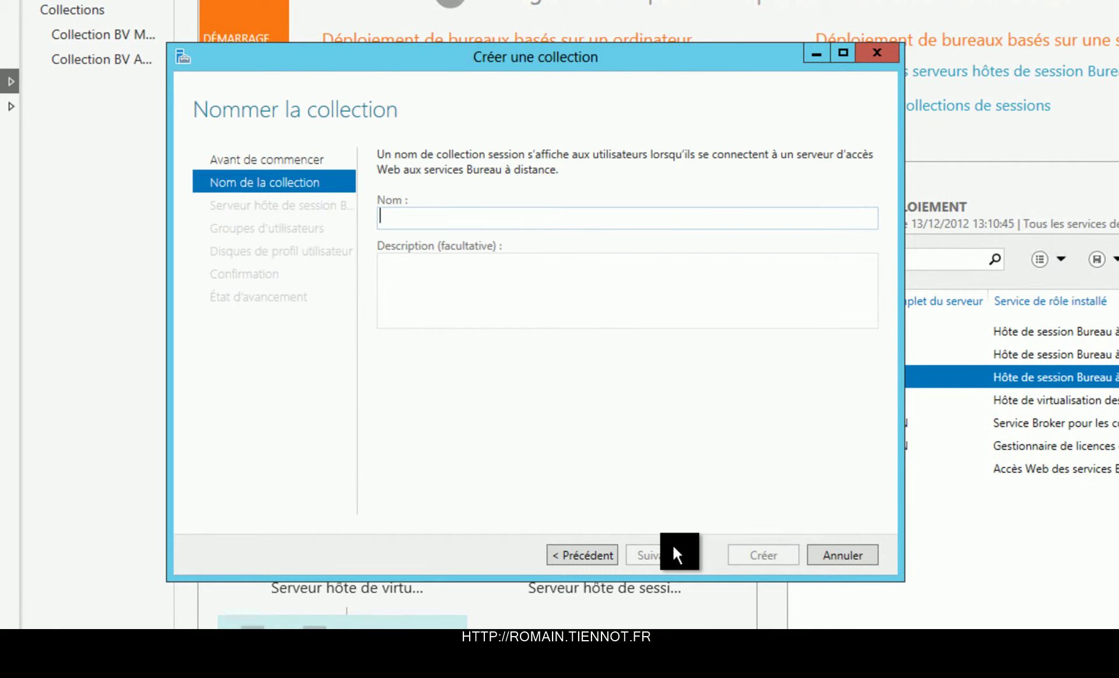
text(Application Virtu)
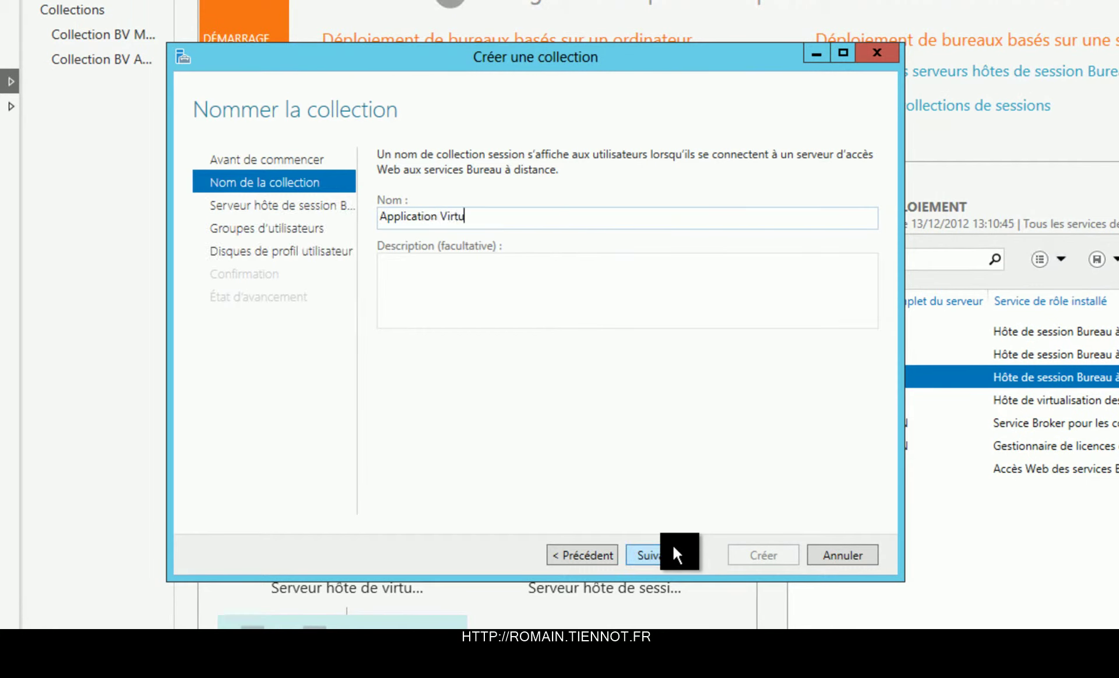
text(elle Google)
click(674, 548)
click(458, 348)
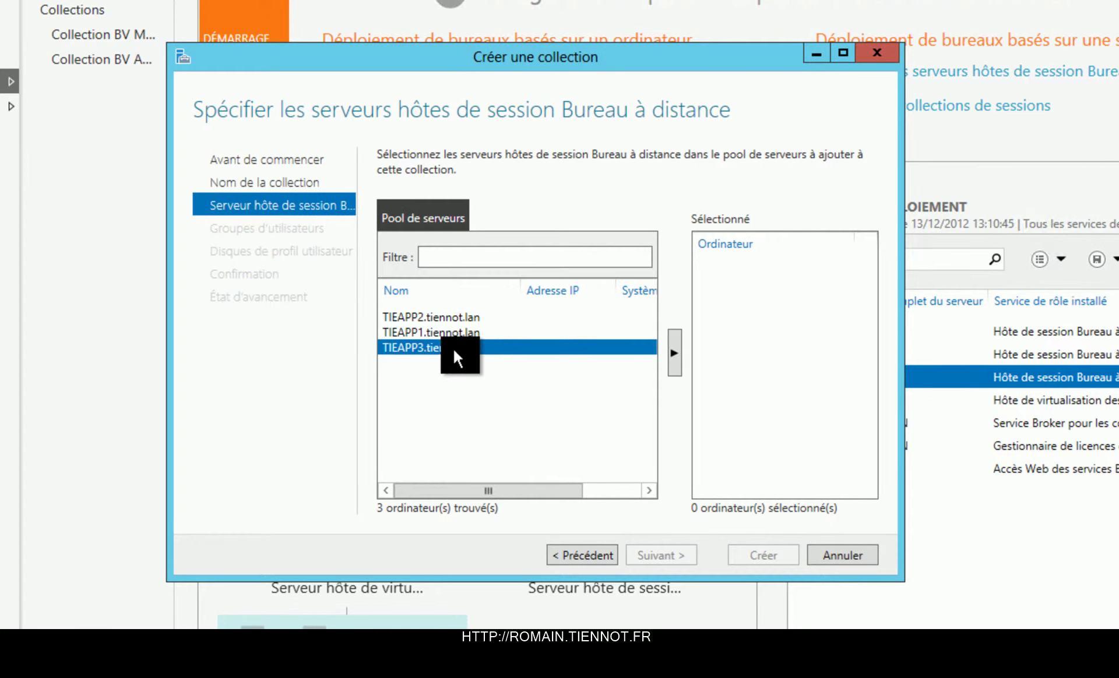
shift+click(523, 318)
click(675, 353)
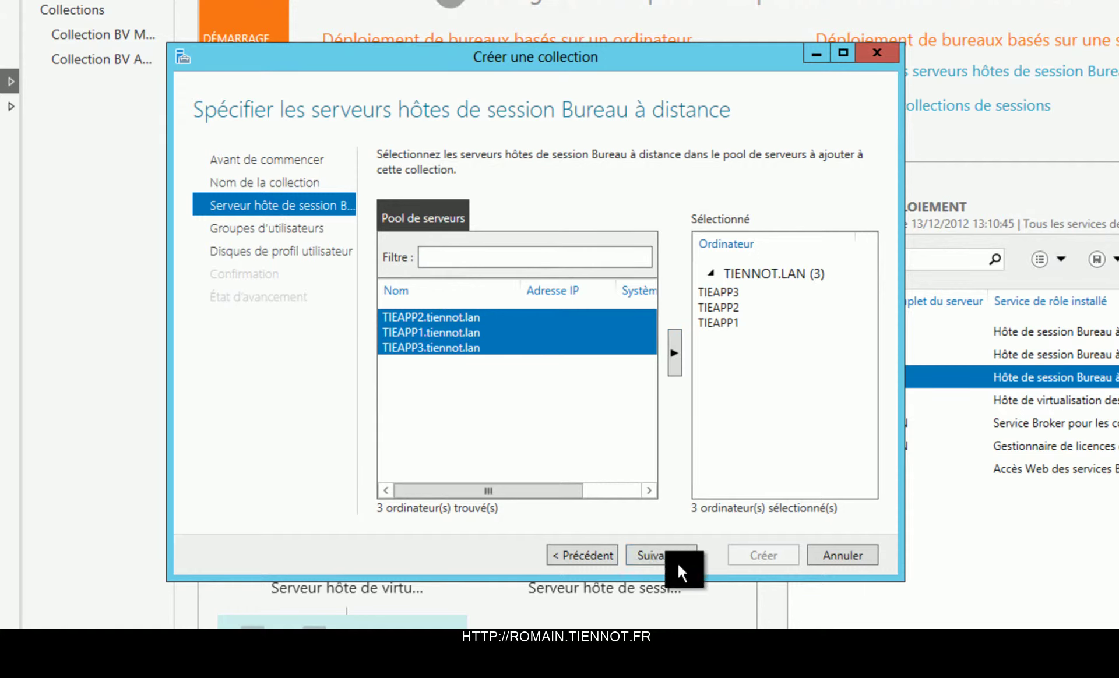
- Keep Utilisateurs du domaine, disable user profile disks, create the collection and open it
click(662, 563)
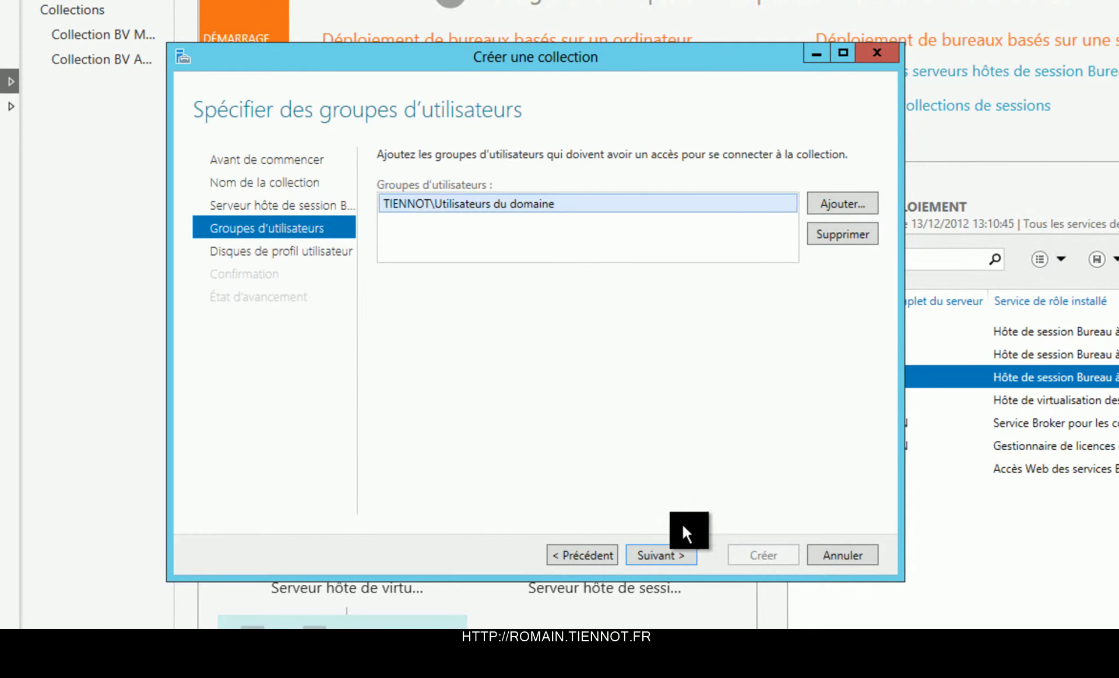
click(668, 556)
click(523, 193)
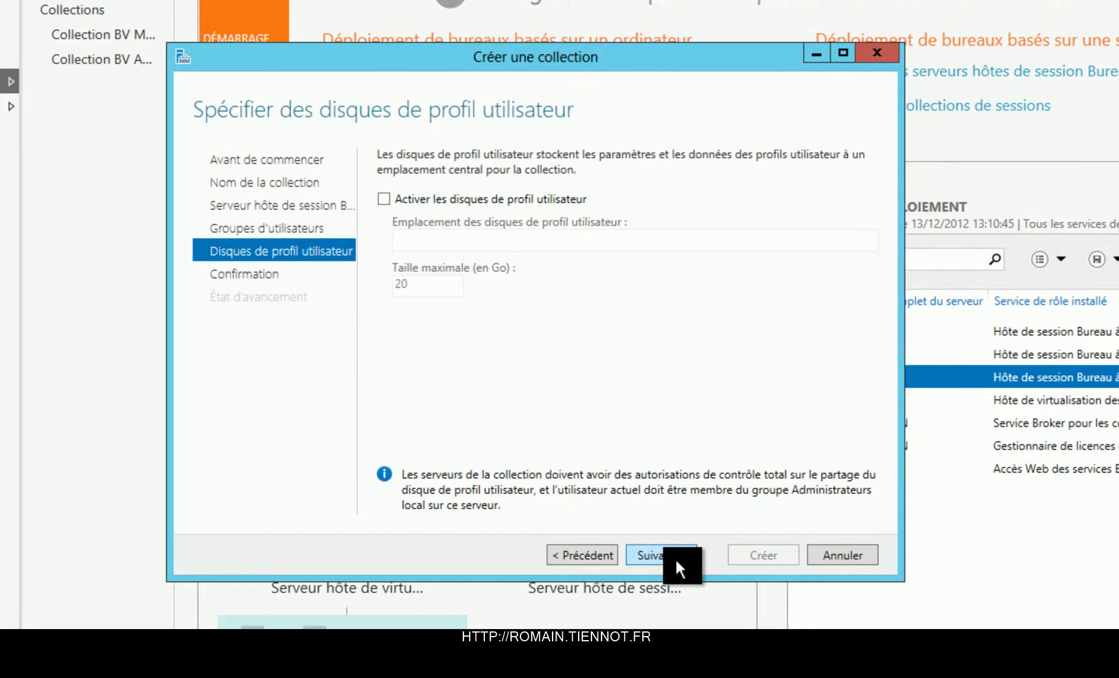
click(675, 558)
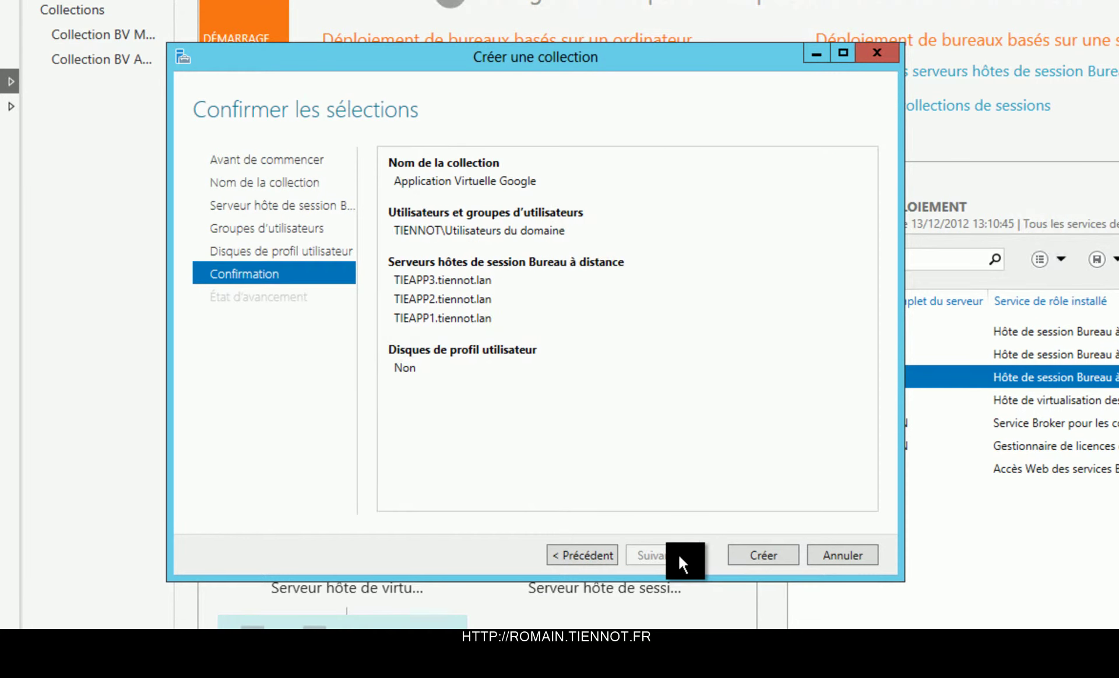
click(749, 558)
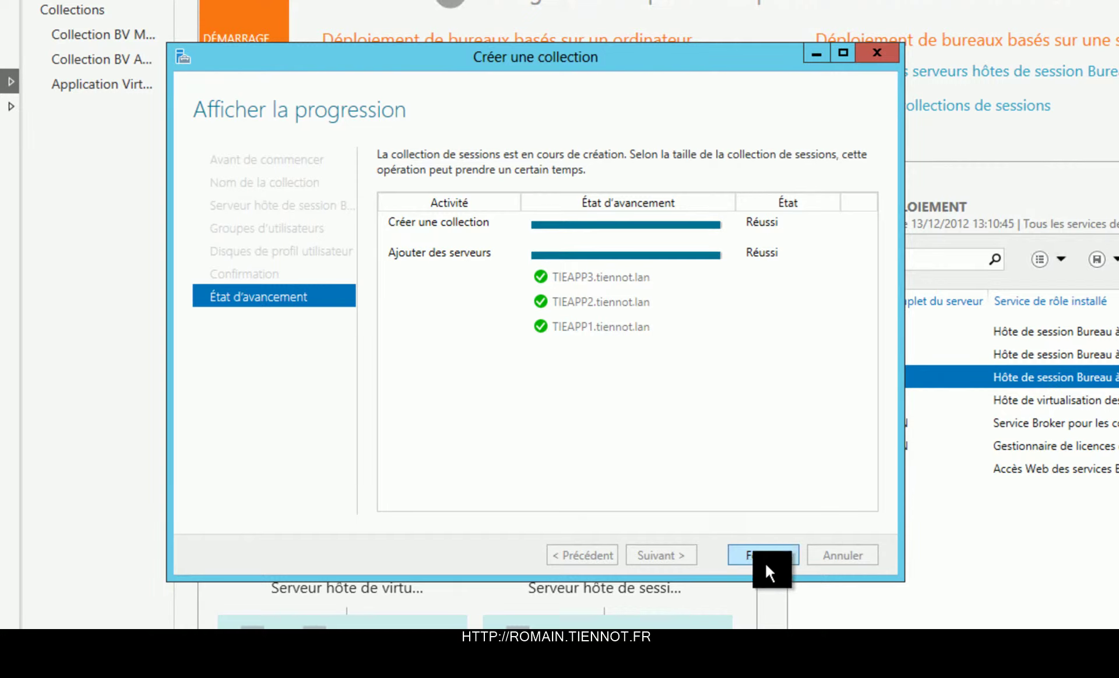
click(764, 557)
click(88, 86)
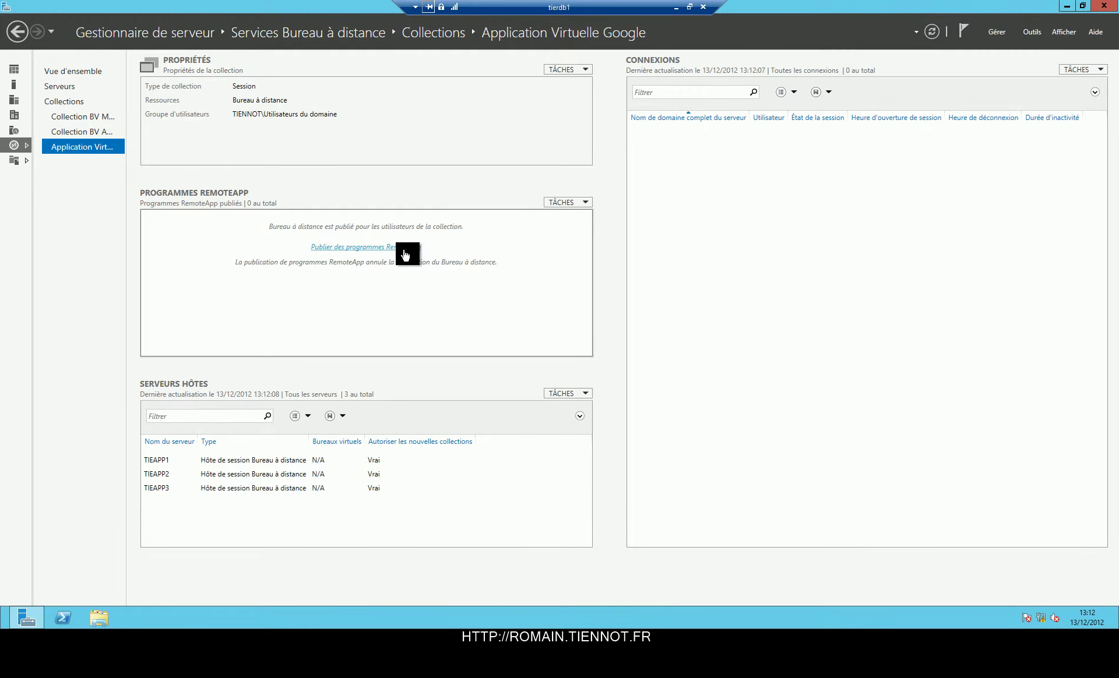
- Select Google SketchUp in the RemoteApp program list, publish it and close the wizard
click(406, 255)
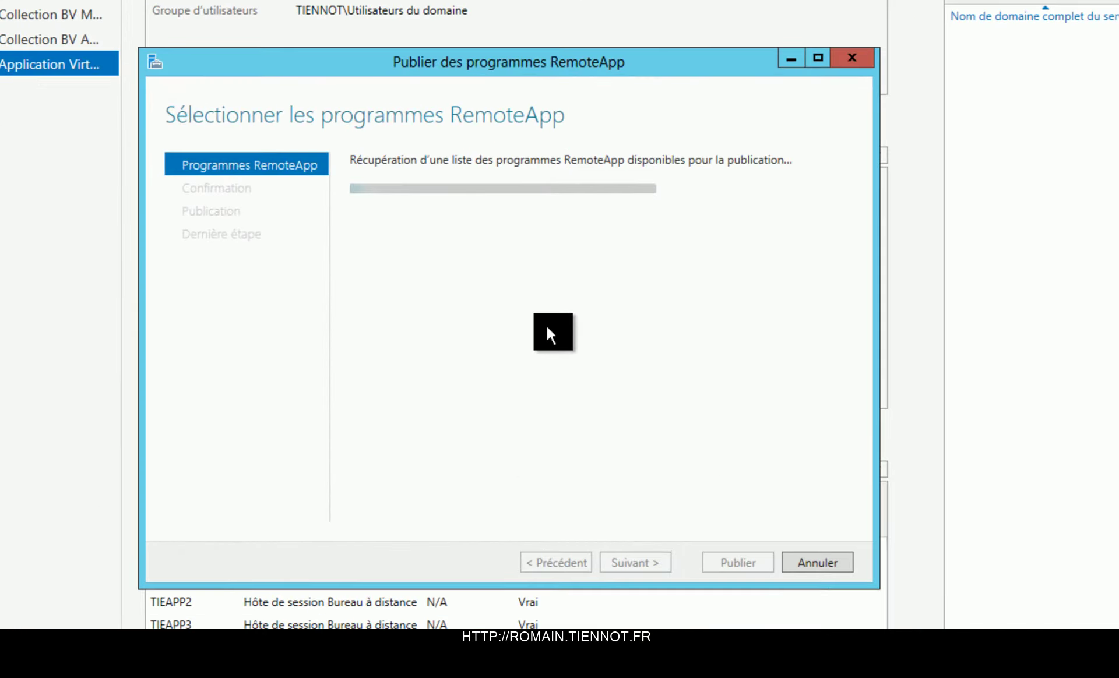
scroll(495, 385, down, 3)
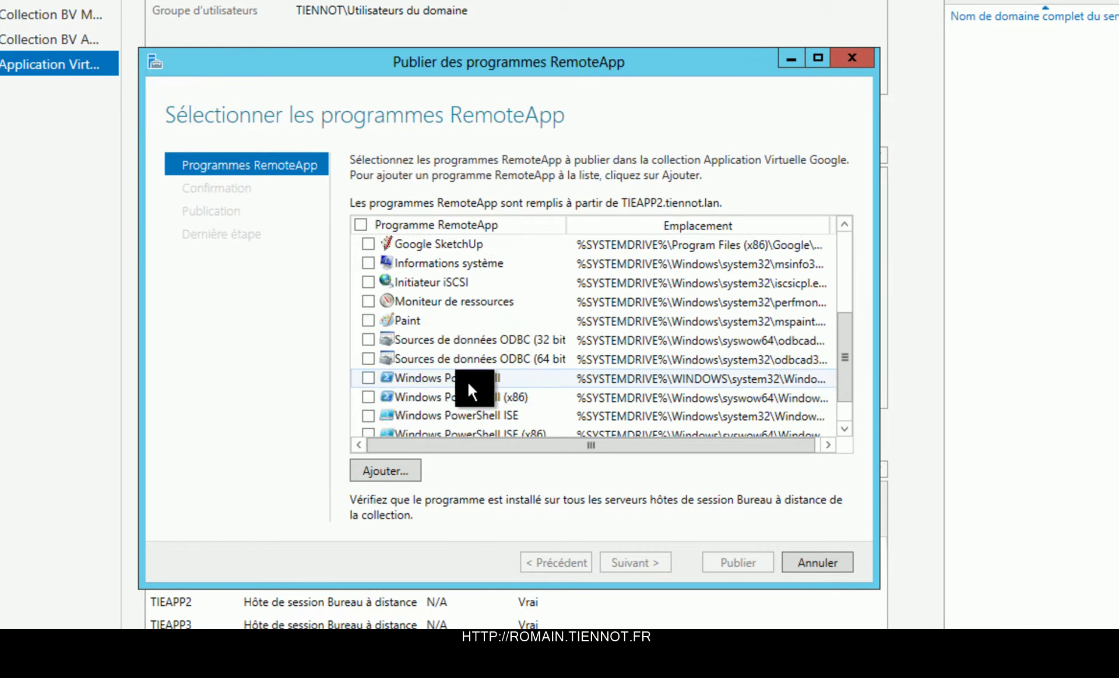
scroll(431, 350, up, 1)
click(368, 302)
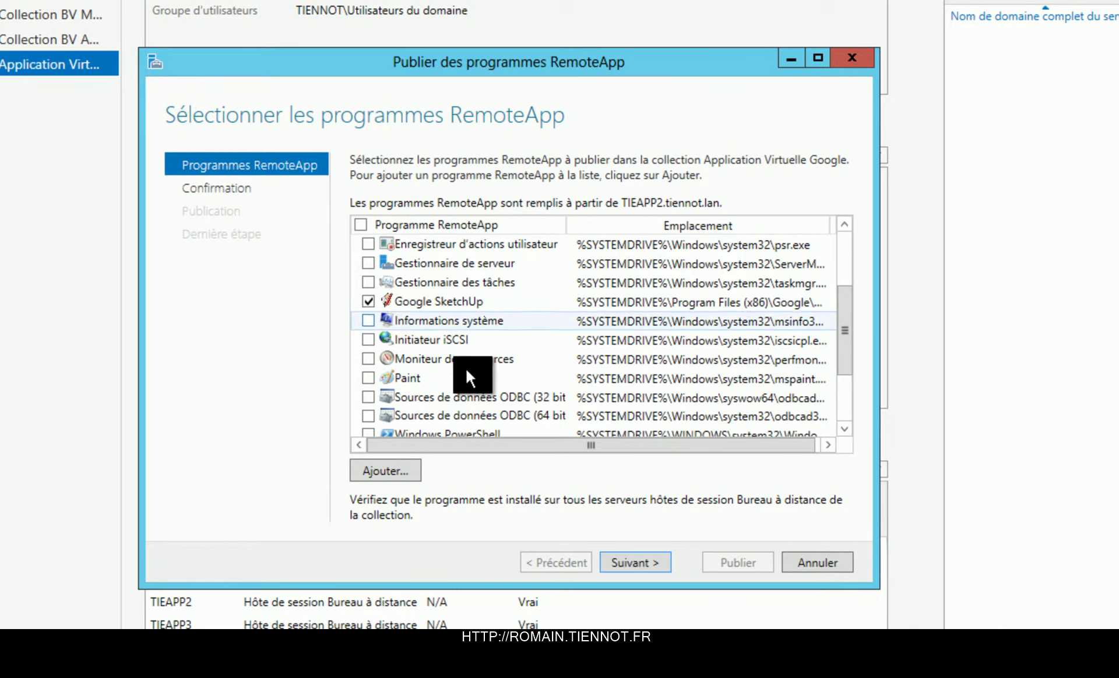
click(634, 562)
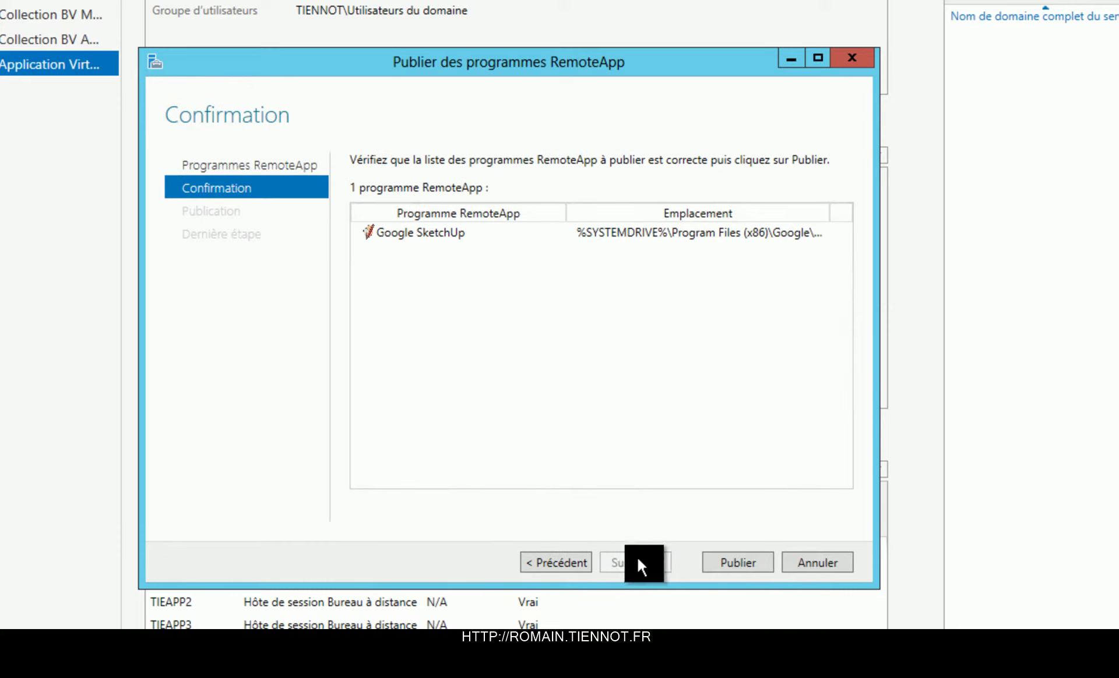
click(710, 563)
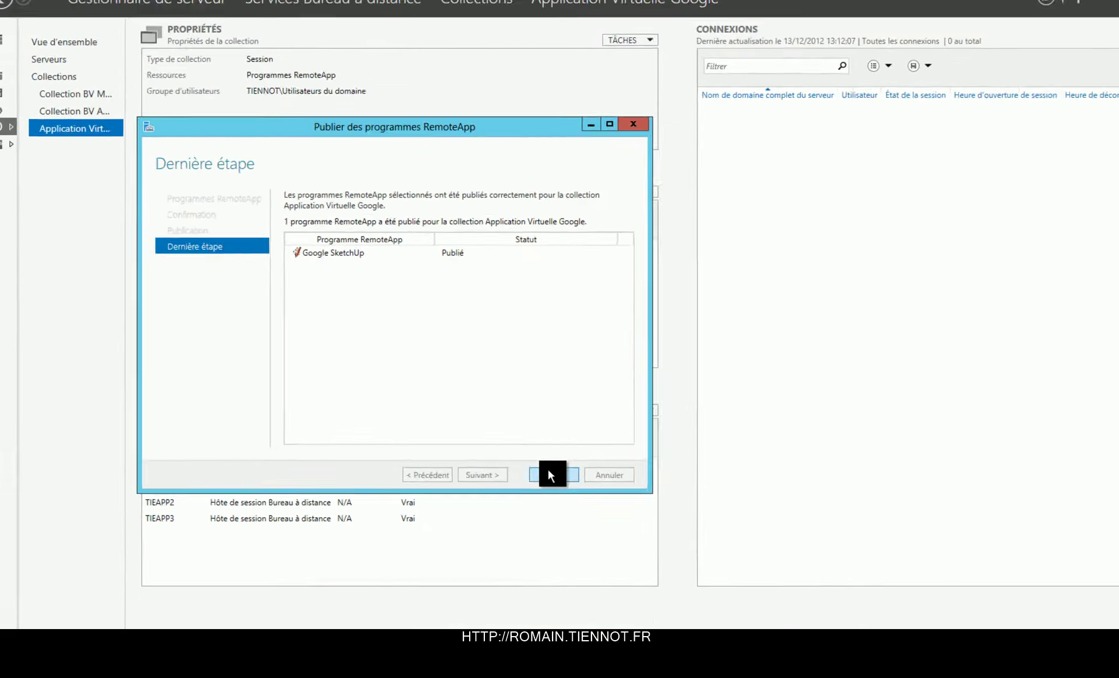
click(548, 470)
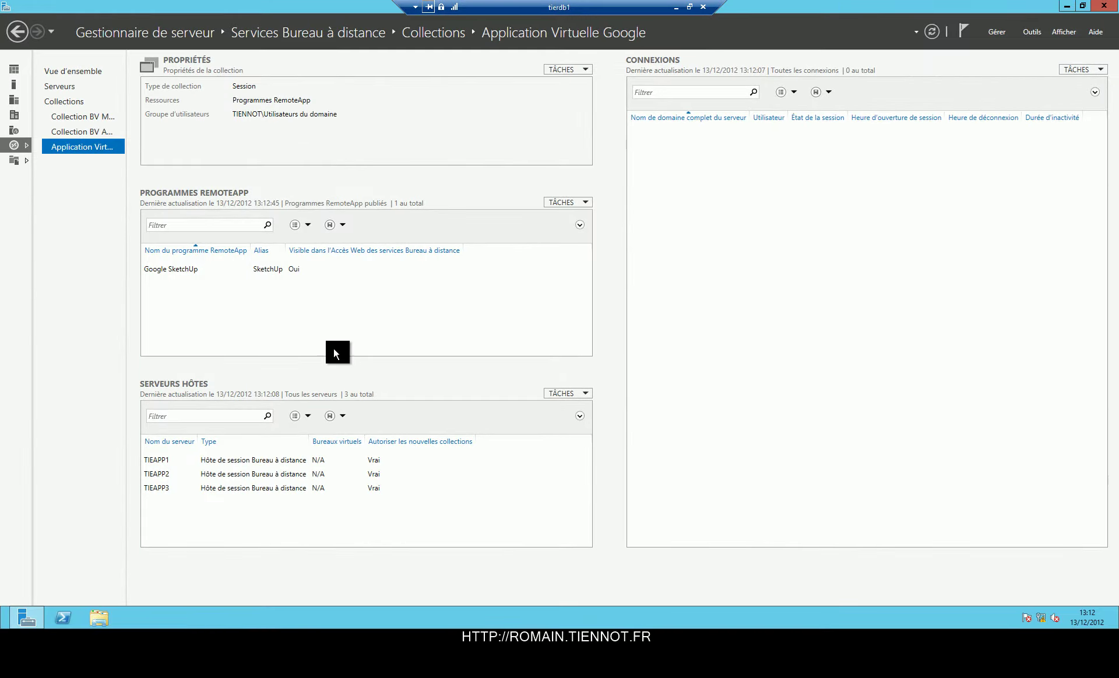
- Open the RemoteApp properties of Google SketchUp
click(315, 270)
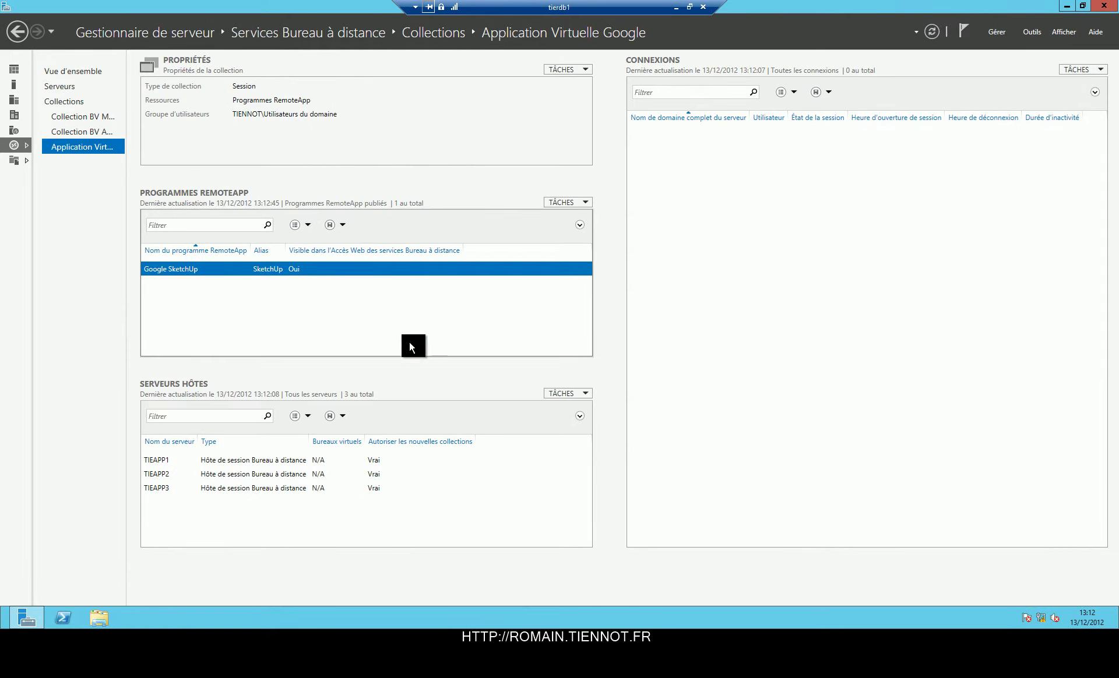
click(580, 203)
click(493, 265)
right_click(487, 268)
click(509, 272)
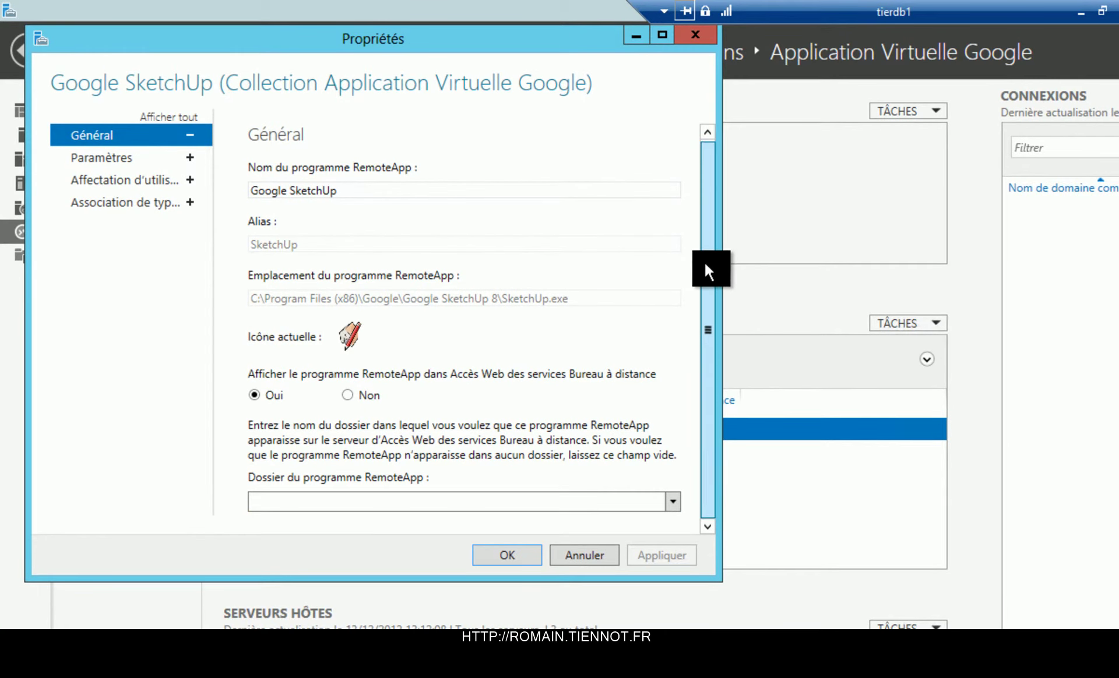
click(673, 504)
click(670, 501)
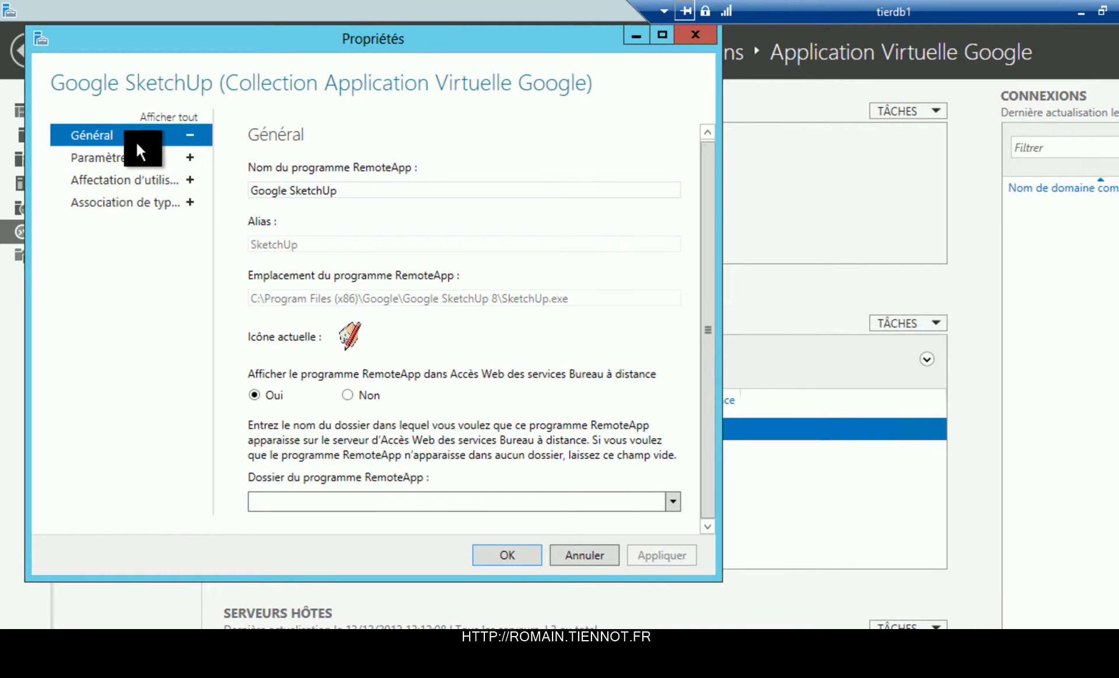
- Associate the .skp and .skpkmz file types and save the properties
click(139, 159)
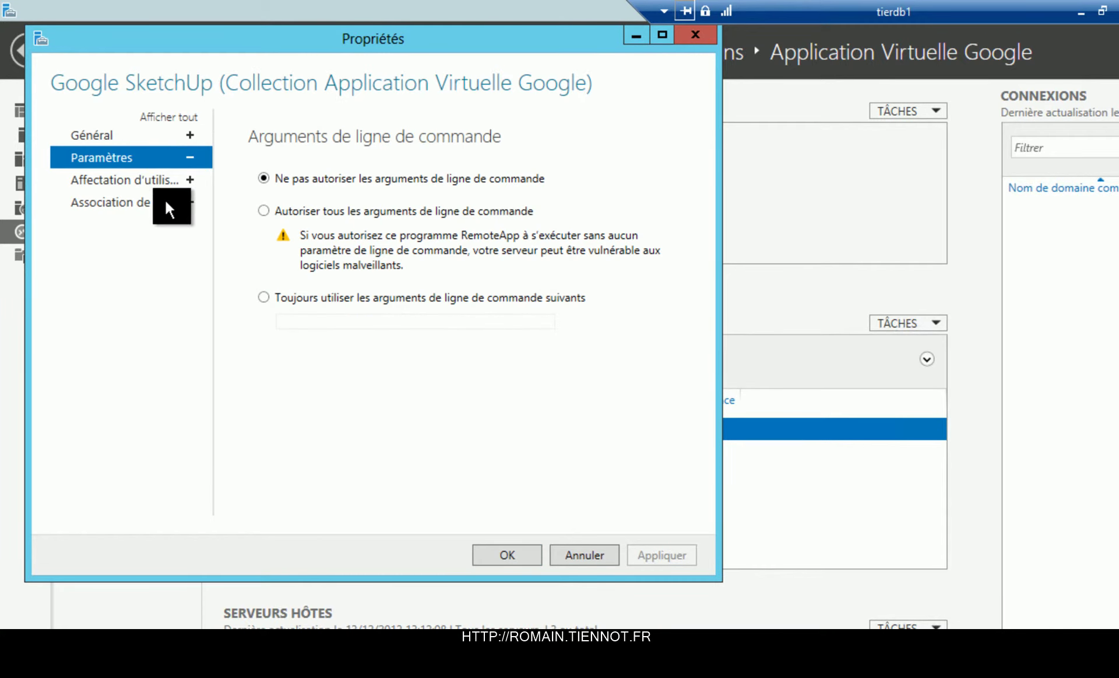
click(157, 181)
click(155, 198)
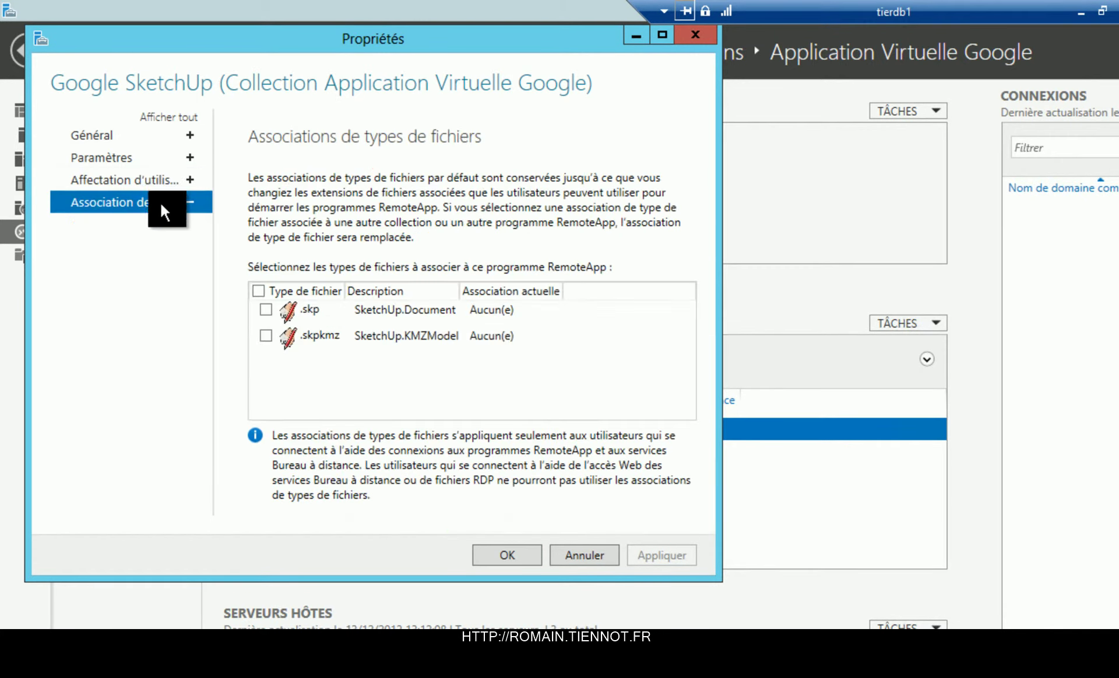
click(159, 179)
scroll(424, 248, down, 1)
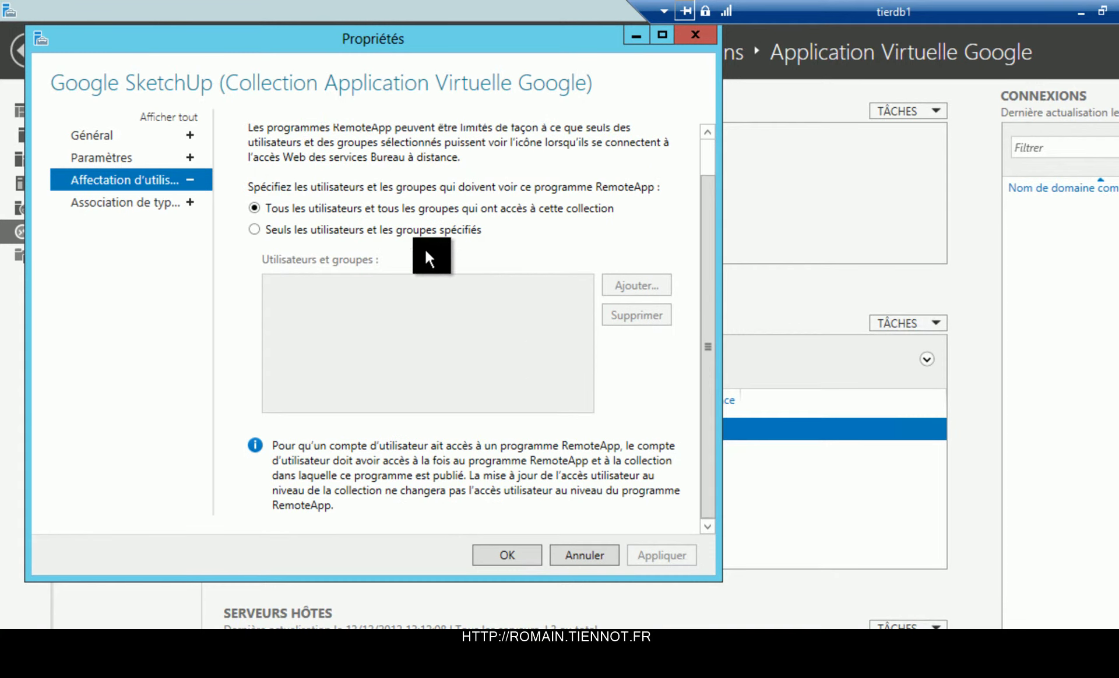
click(157, 205)
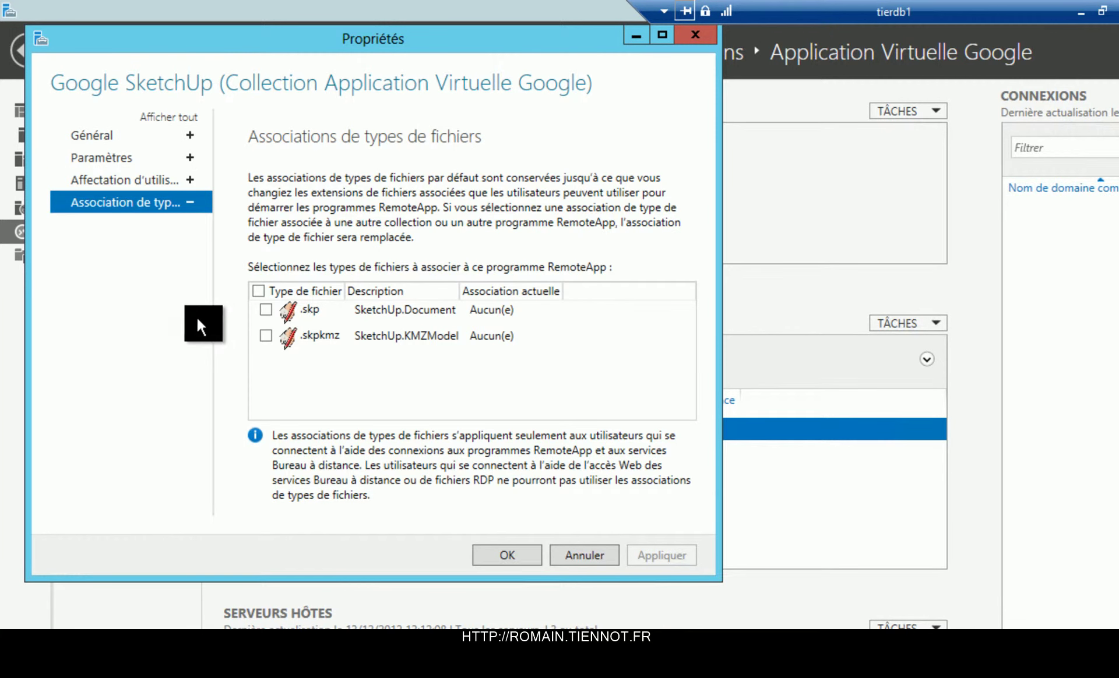
click(259, 291)
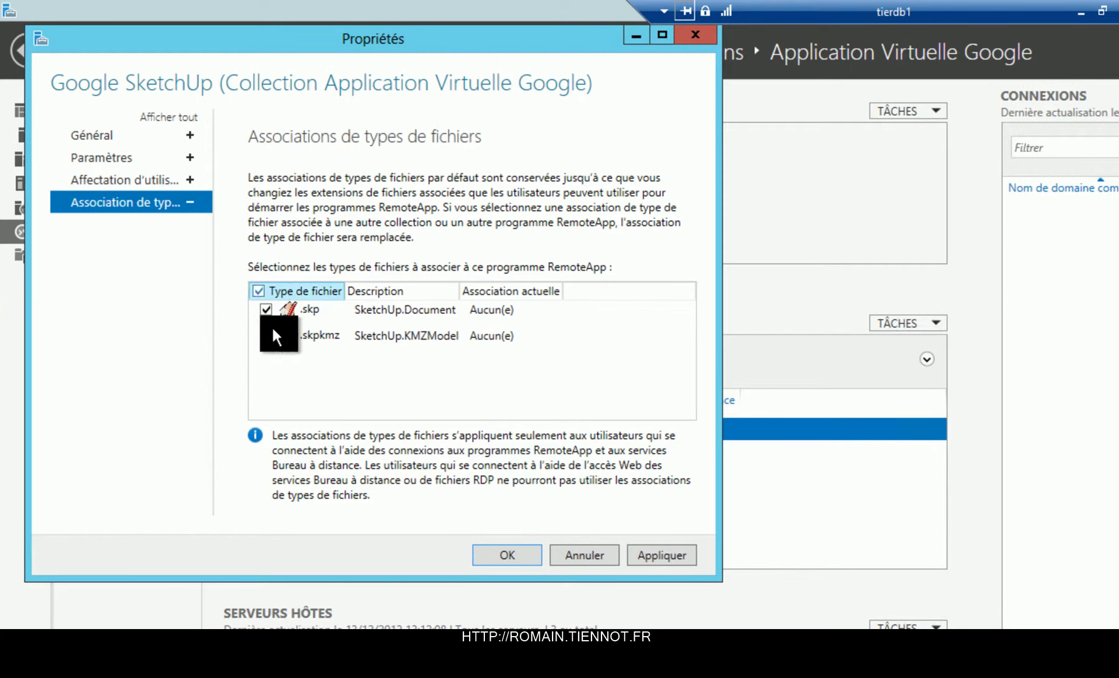
click(506, 556)
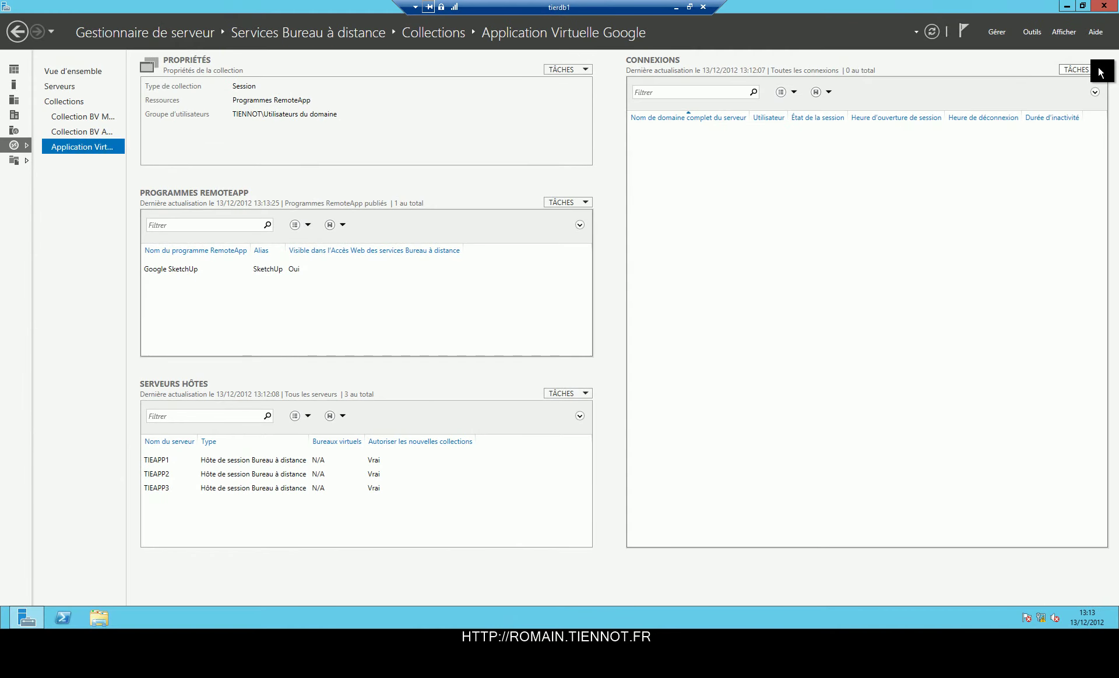
- Refresh the connections list and leave the full-screen remote session
click(1101, 72)
click(1062, 82)
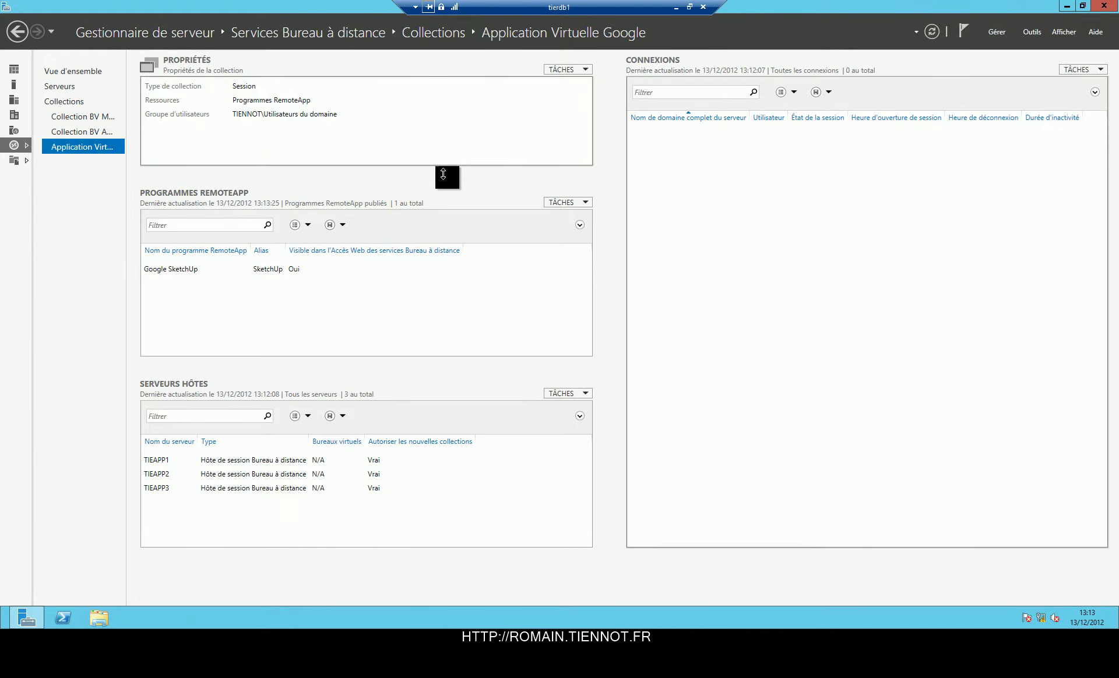
click(690, 7)
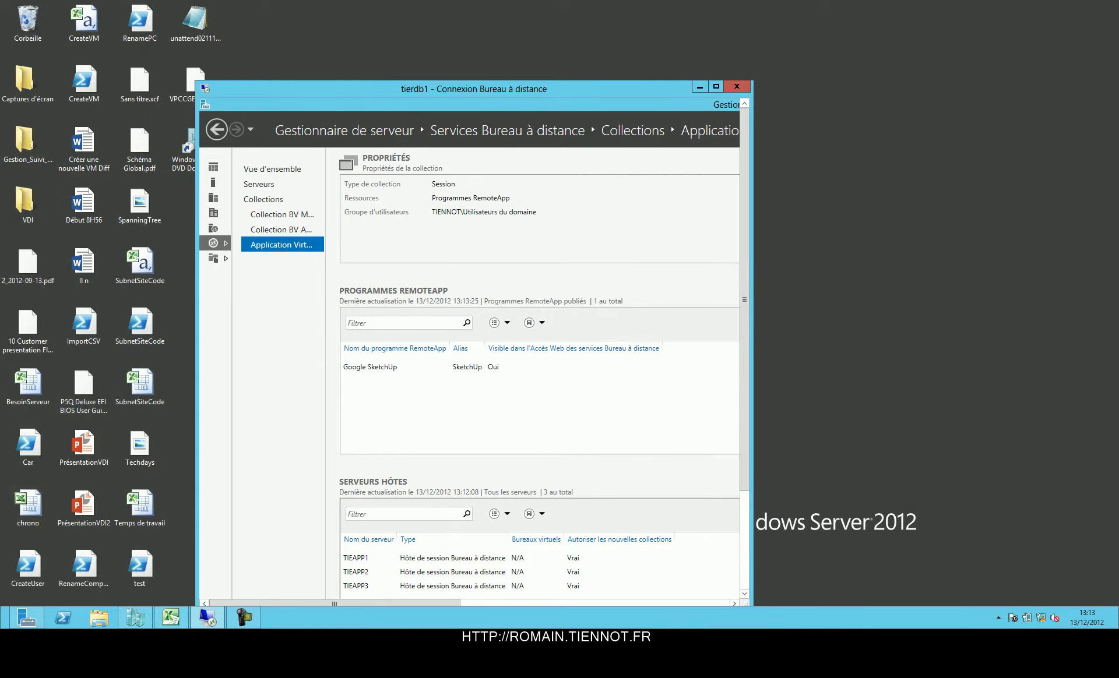
- Launch Internet Explorer via Start search 'inte' and enter the RD Web Access password
key(super)
text(inte)
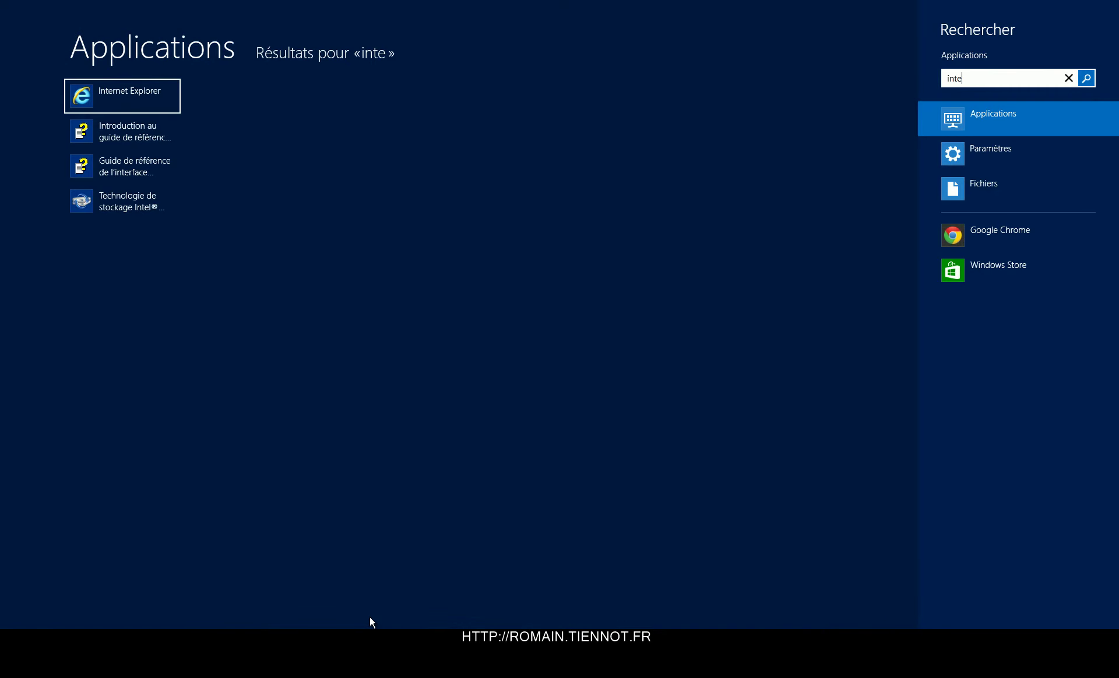
key(Return)
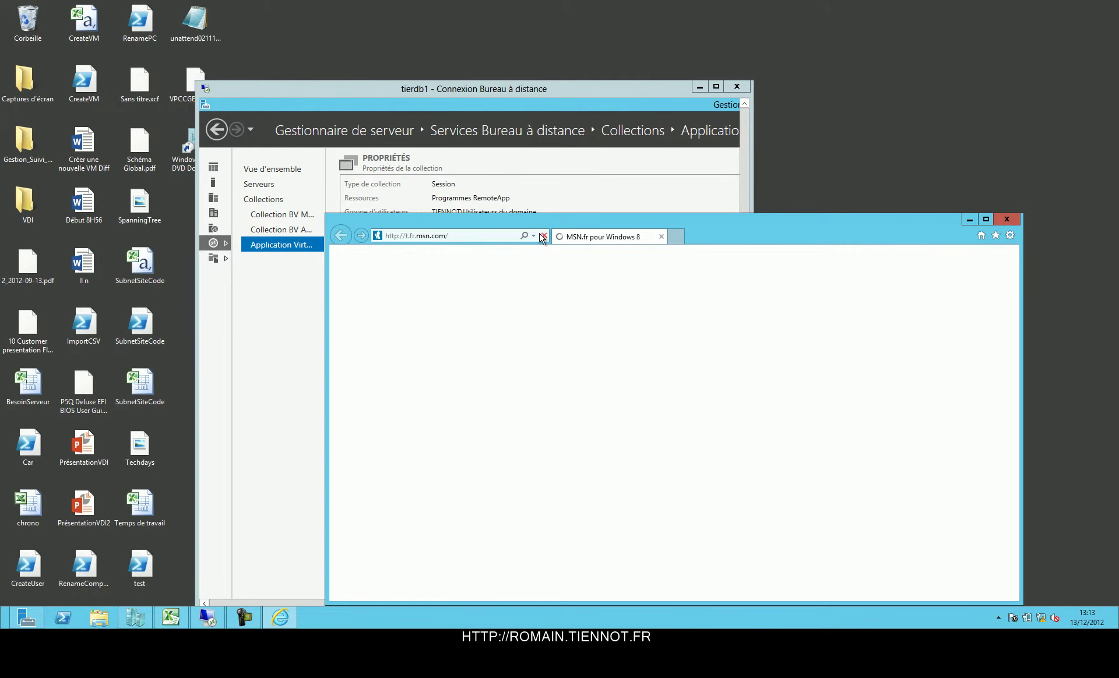
click(449, 237)
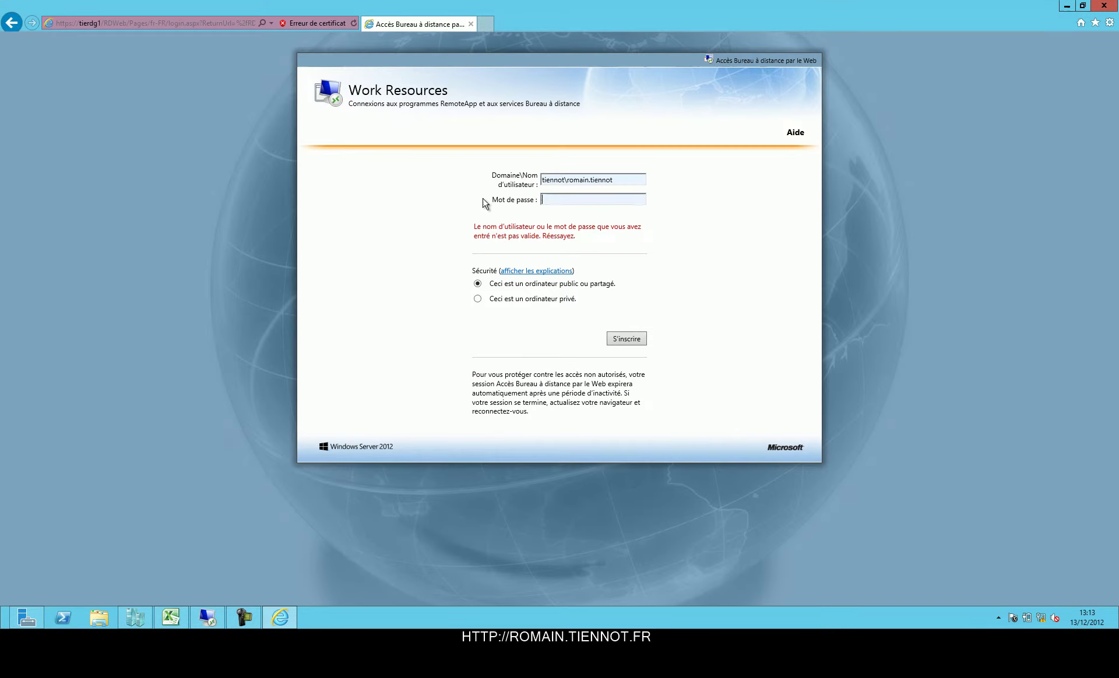
text(********)
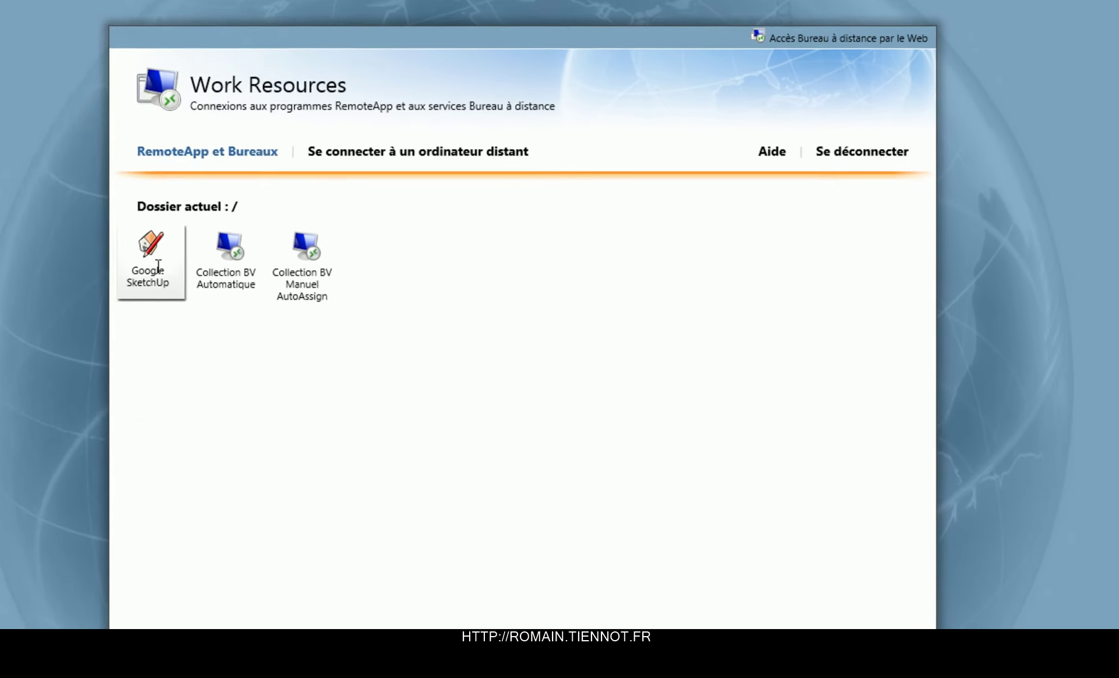
- Launch Google SketchUp from Work Resources, confirm the connection and show its details
click(320, 209)
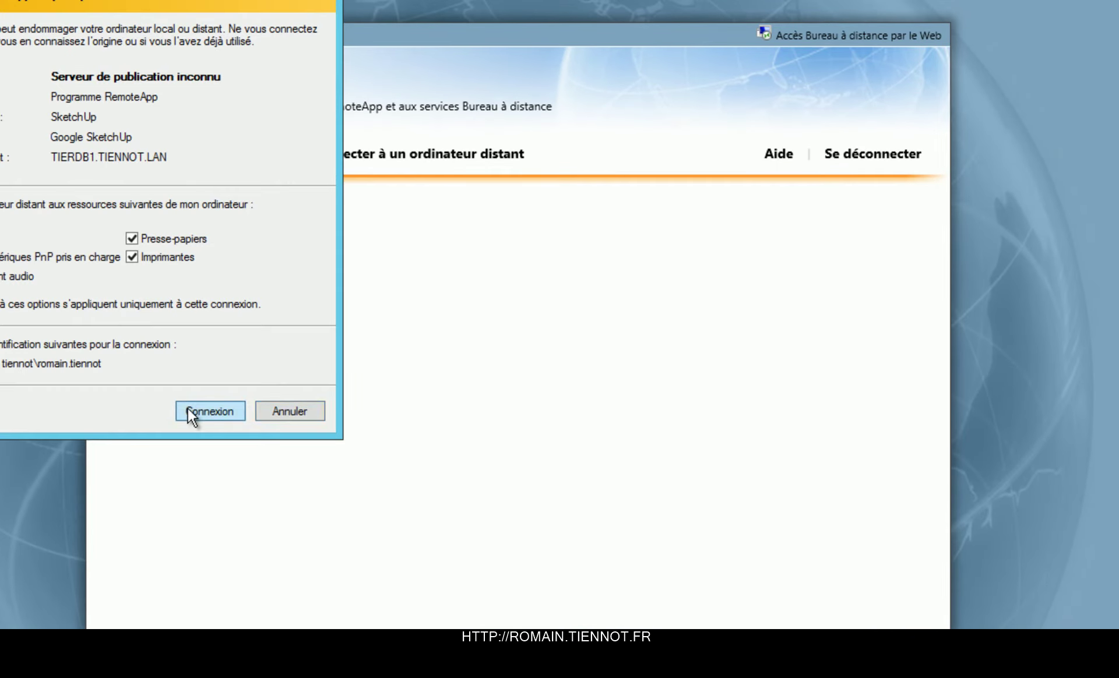
click(188, 409)
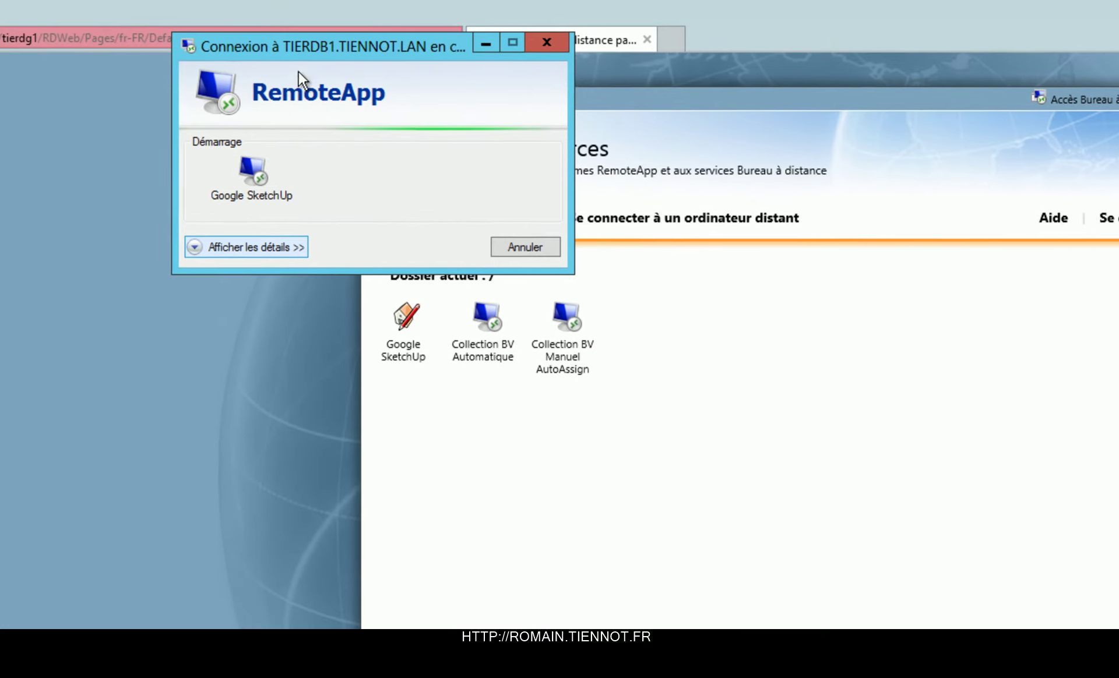
click(228, 256)
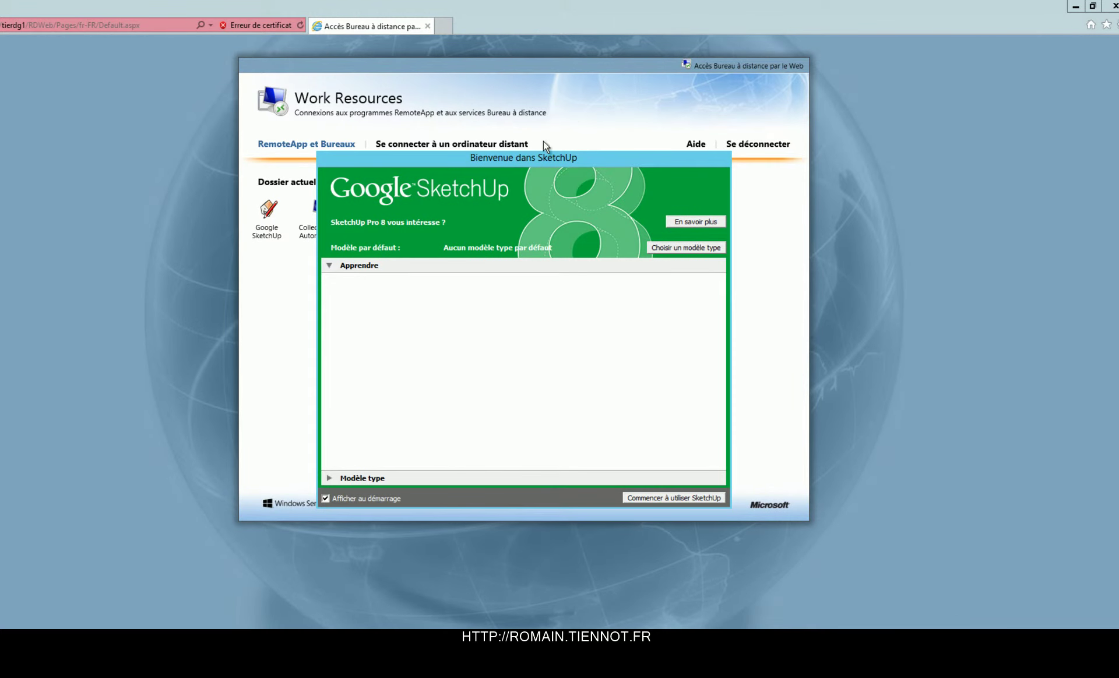
- Choose the default template and start SketchUp with it
click(625, 480)
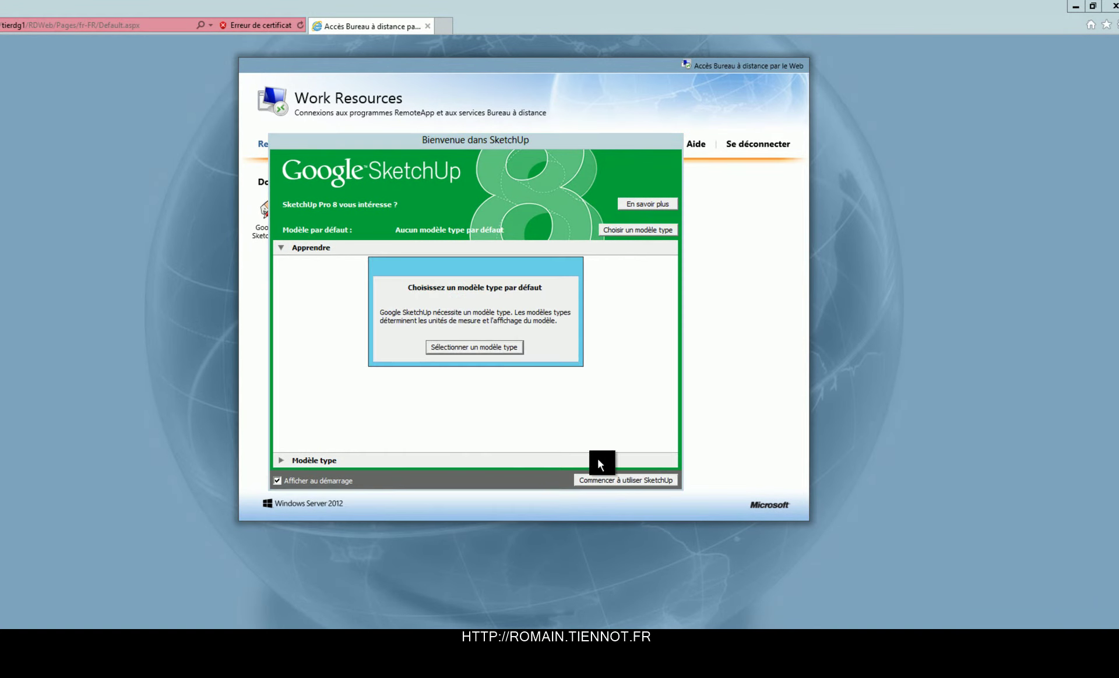
click(474, 351)
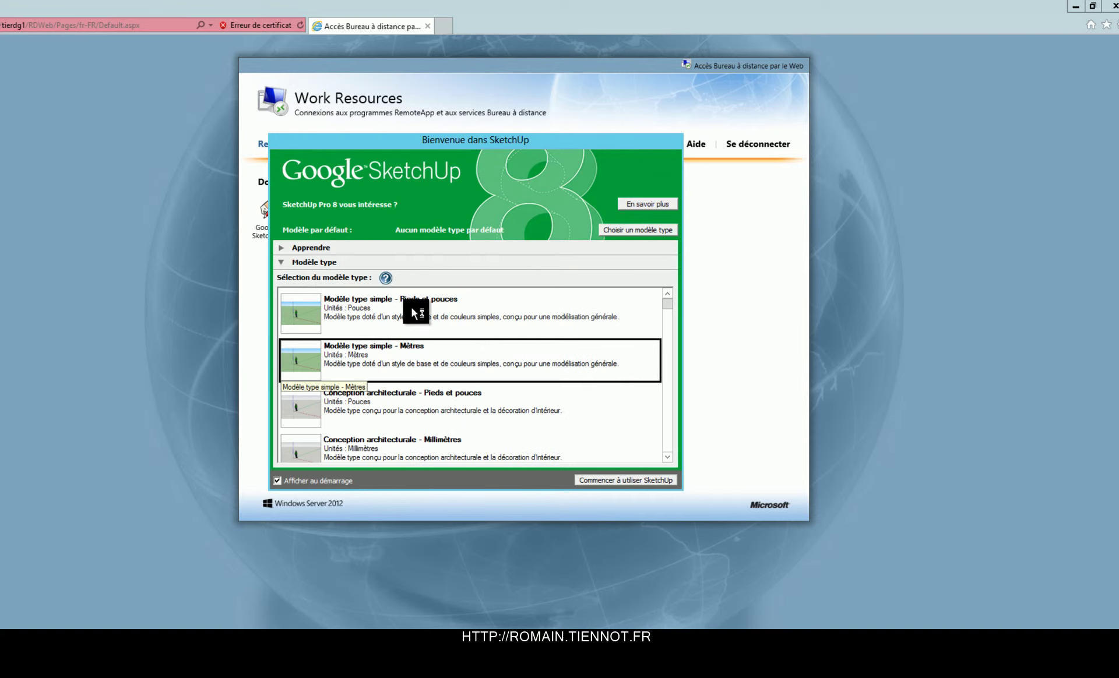
click(411, 308)
click(615, 480)
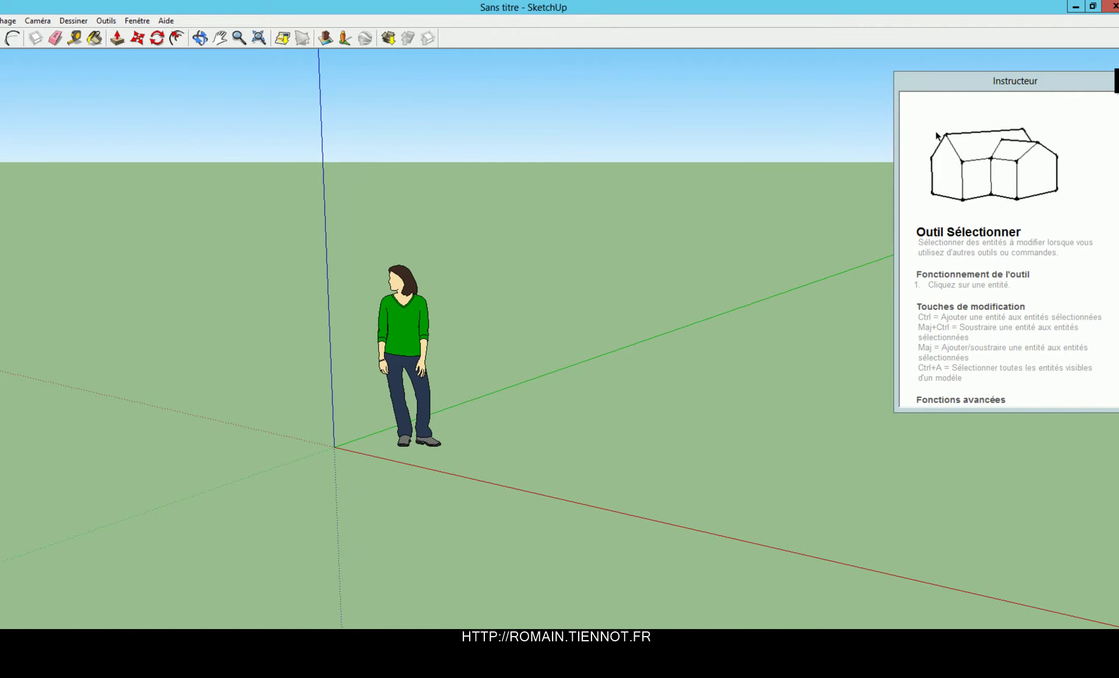
- Close the Instructeur panel and orbit the view around the standing figure
click(1115, 81)
click(199, 38)
mouse_move(395, 274)
mouse_down()
mouse_move(514, 337)
mouse_move(635, 365)
mouse_move(781, 245)
mouse_move(520, 425)
mouse_move(513, 453)
mouse_move(679, 479)
mouse_up()
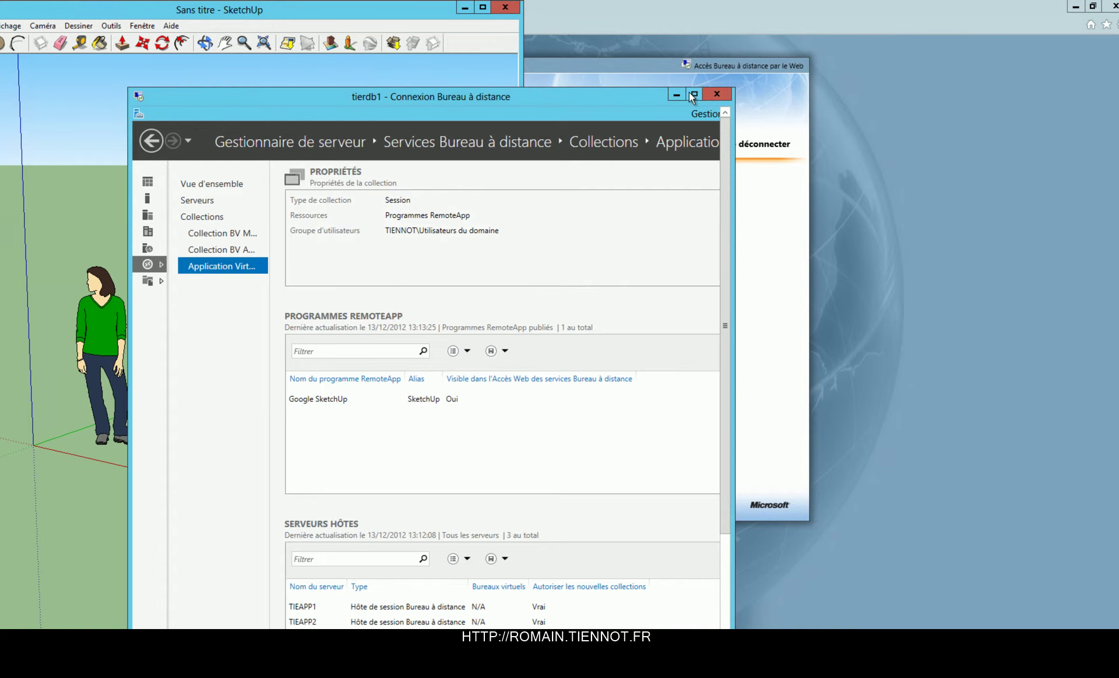
- Open the Application Virtuelle Google collection properties at the Session settings page
click(689, 92)
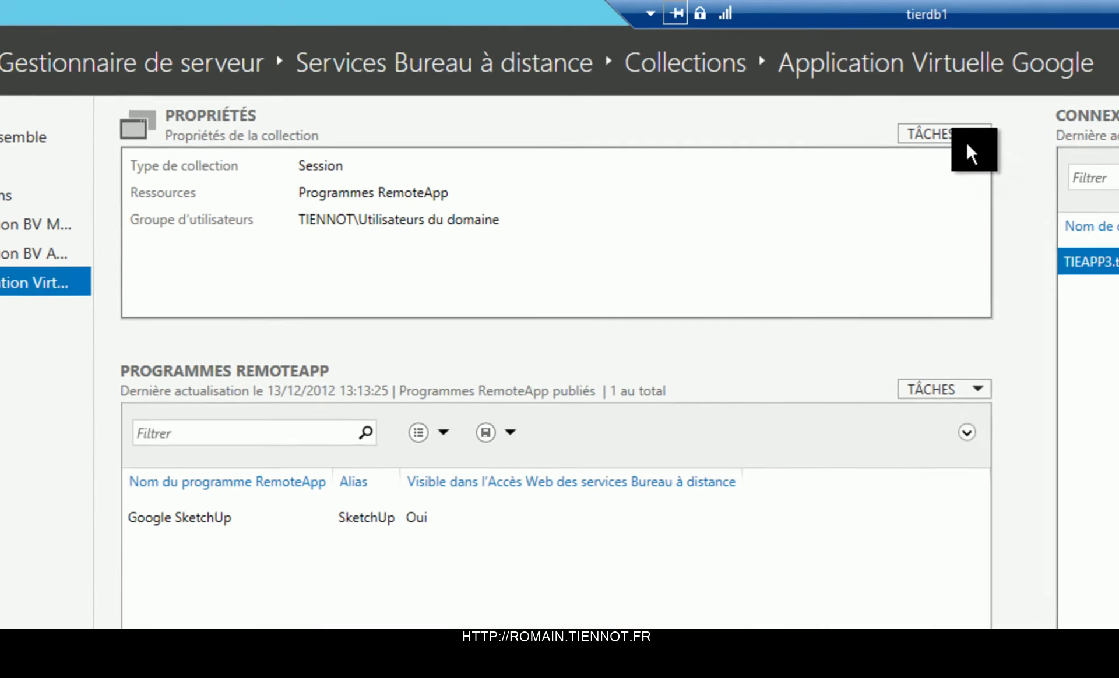
click(550, 76)
click(976, 165)
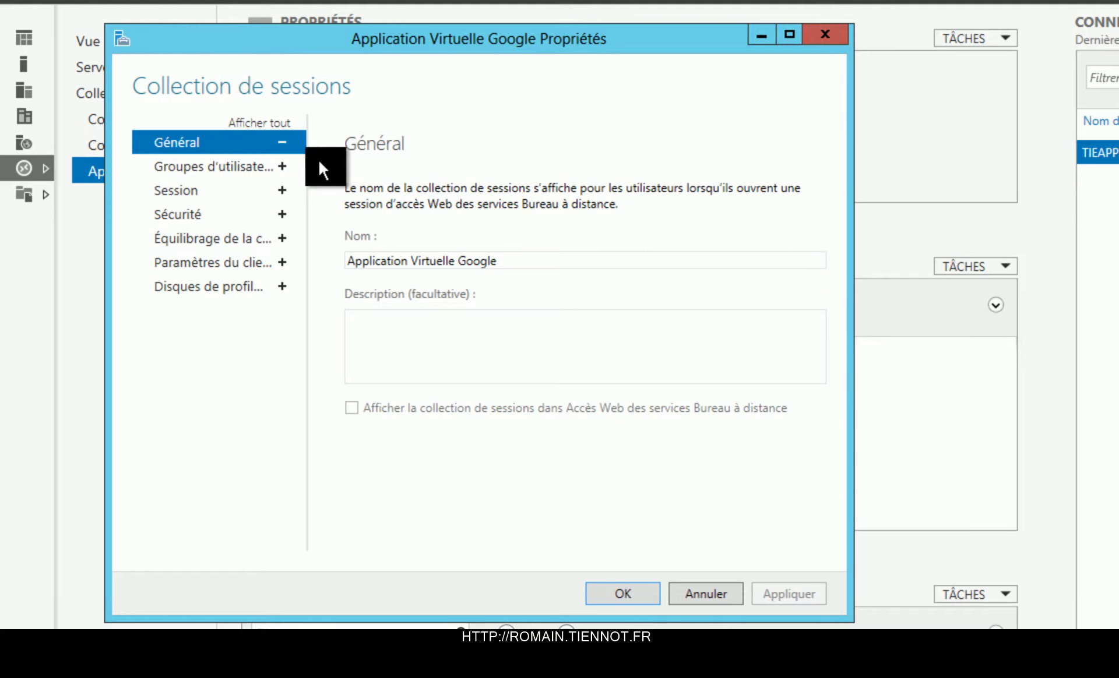
click(257, 169)
click(253, 192)
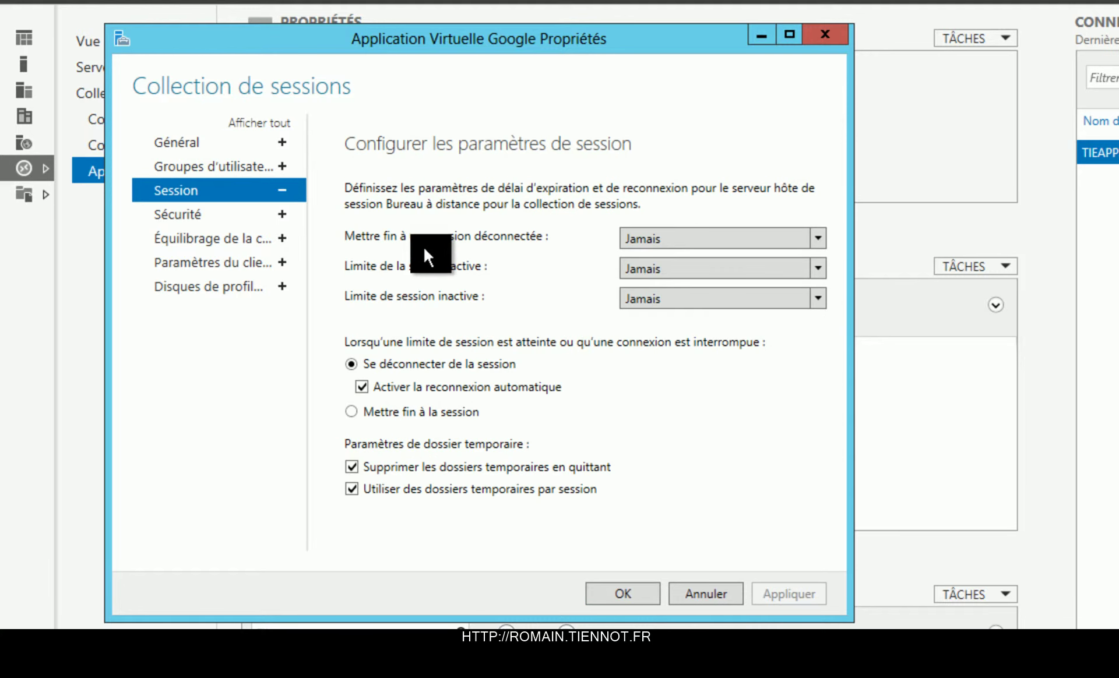
- Set 'Mettre fin à une session déconnectée' to 5 minutes
click(674, 239)
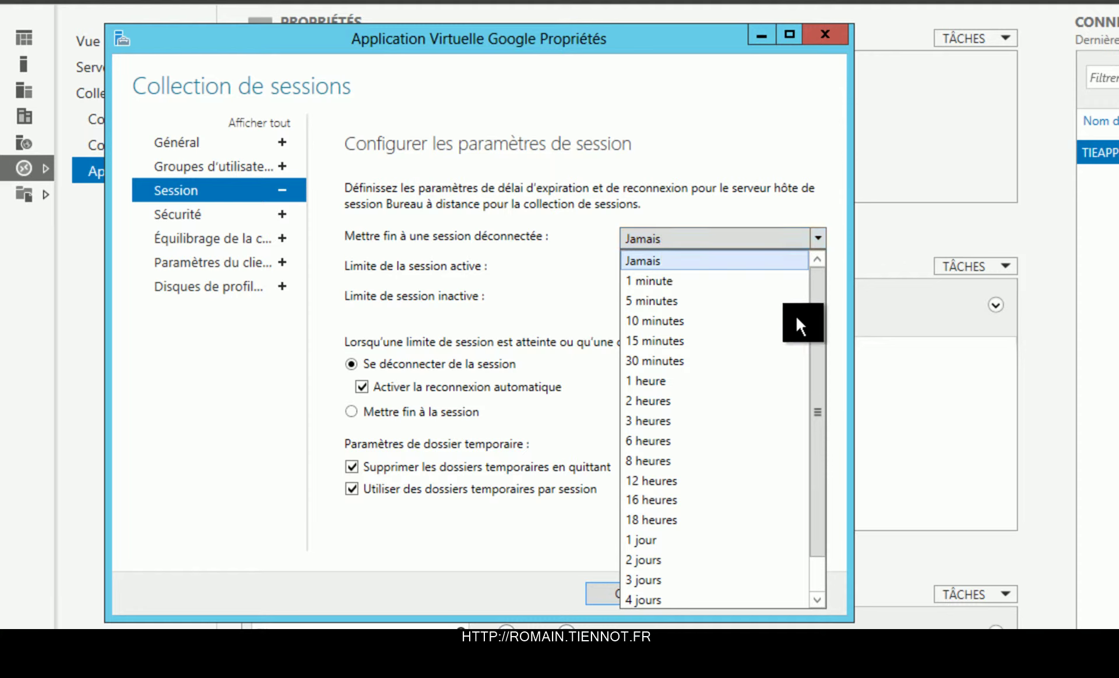
mouse_move(813, 327)
mouse_down()
mouse_move(812, 476)
mouse_move(809, 262)
mouse_move(811, 309)
mouse_up()
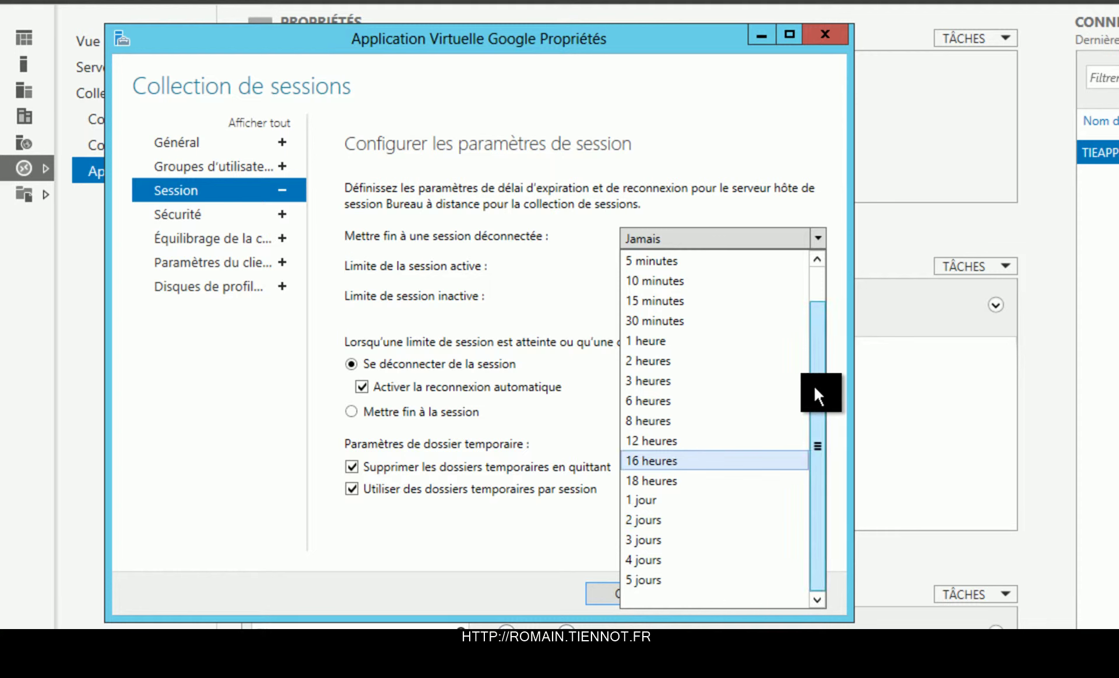
click(789, 210)
click(784, 239)
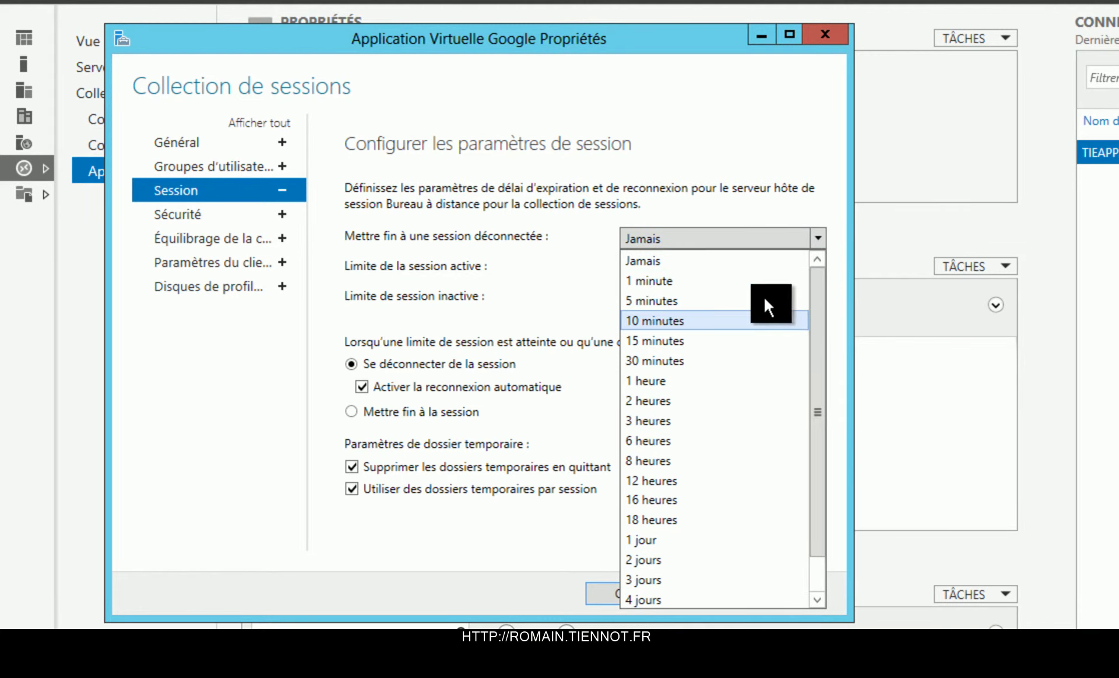
click(741, 301)
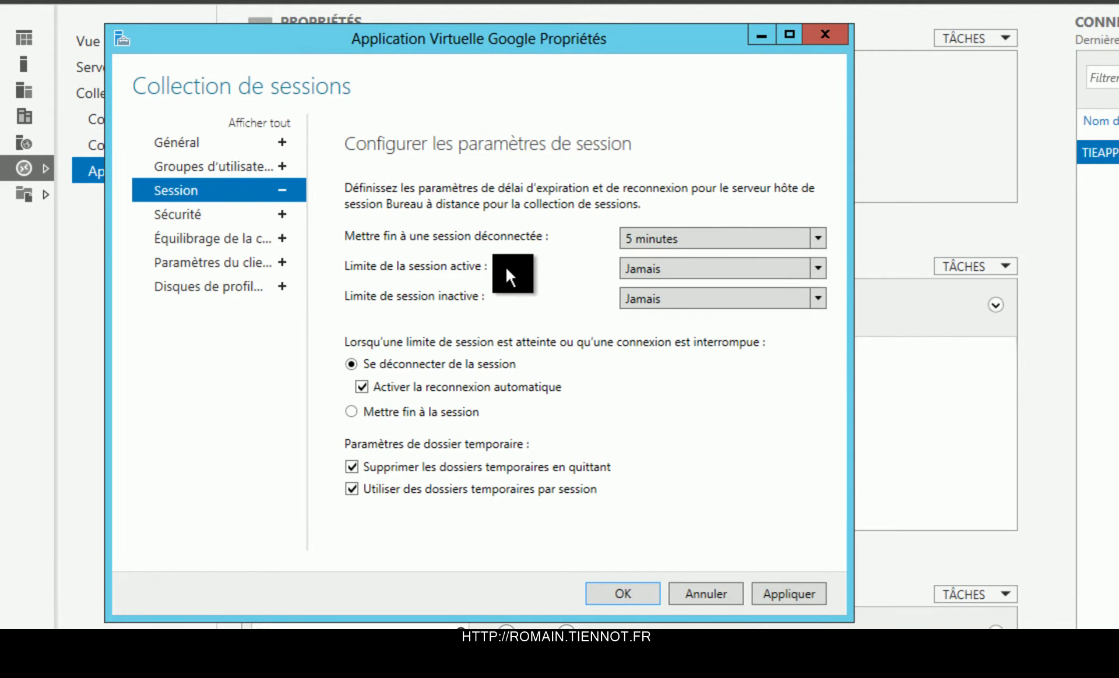
click(637, 268)
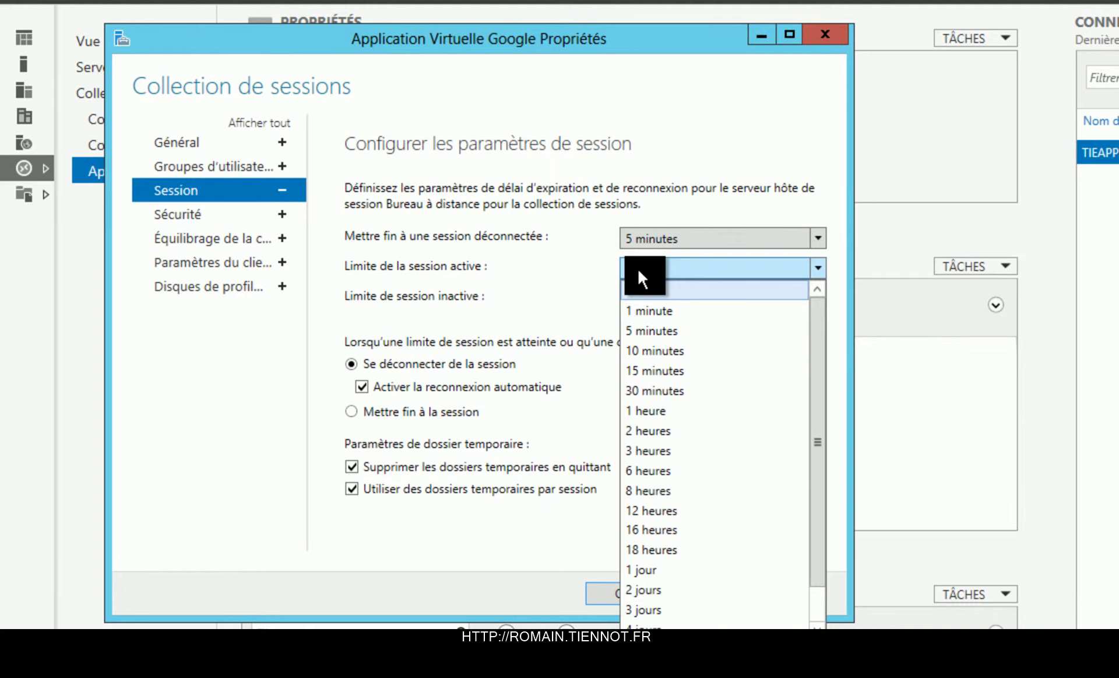